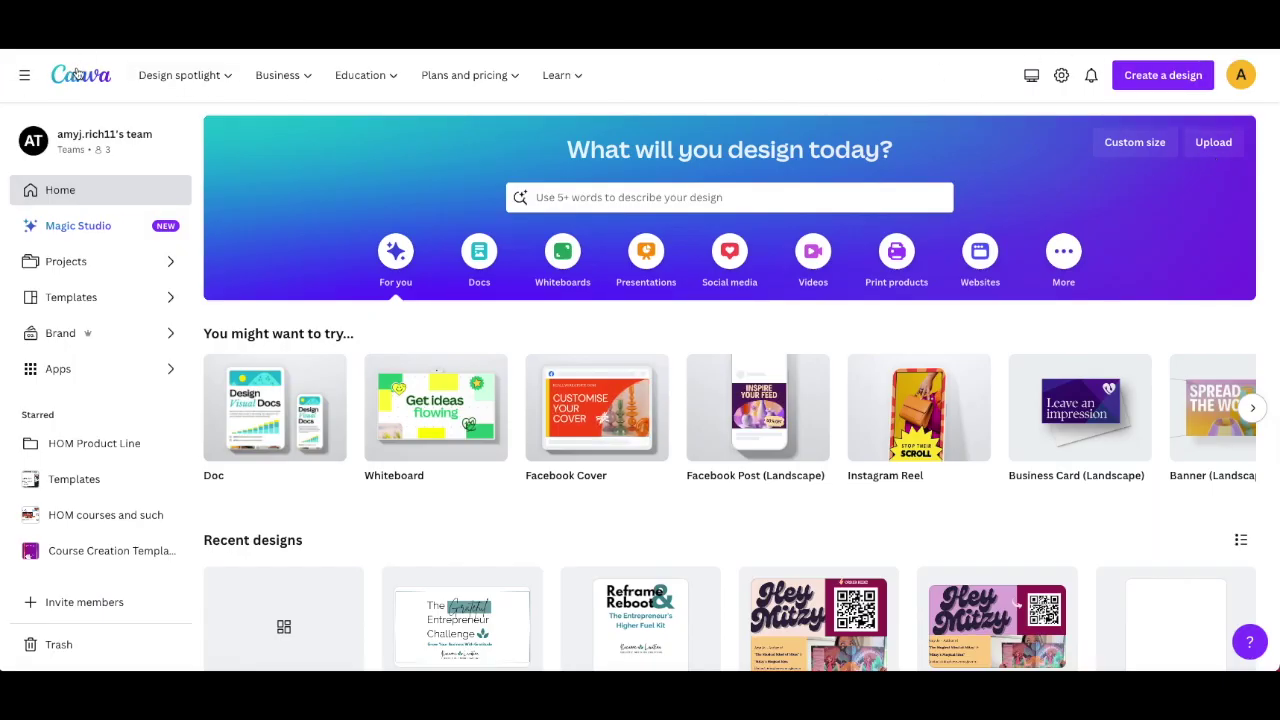
Open the Create a design list of suggested formats from the Canva home page.
{"action": "left_click", "coordinate": [1166, 80]}
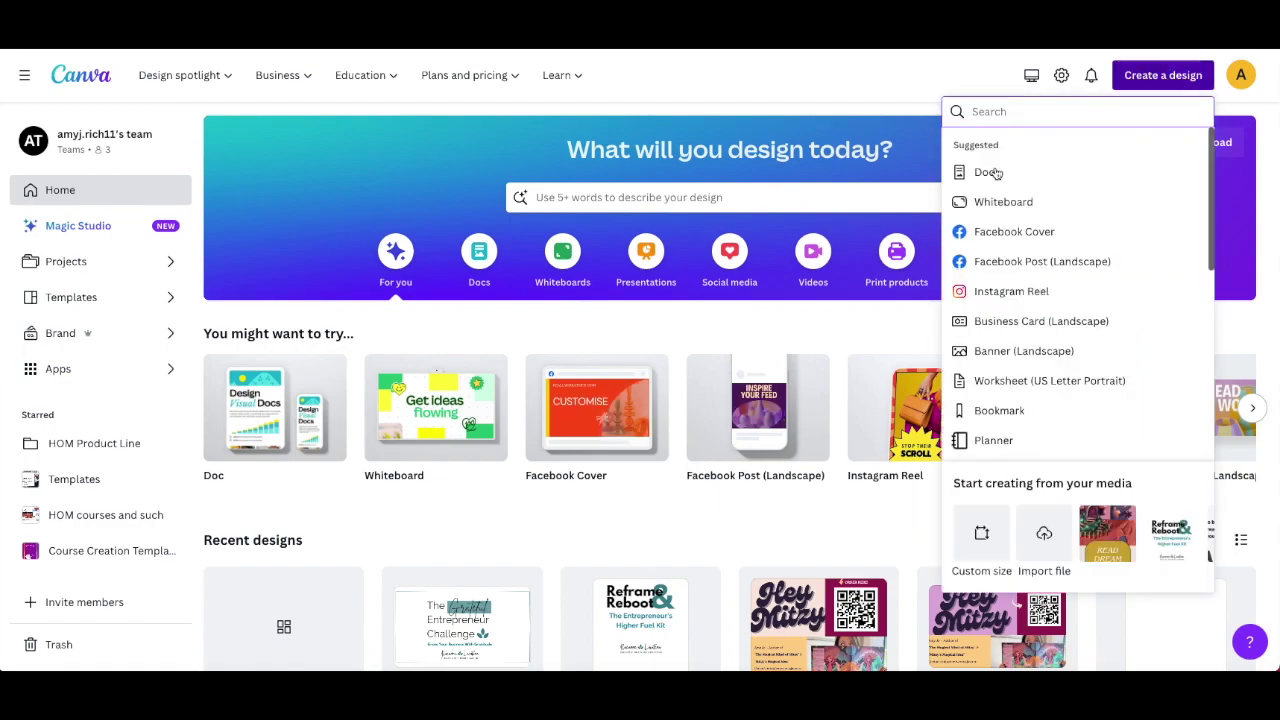
Start a new blank 11 × 8.5 in trifold brochure from a 'brochure' search.
{"action": "type", "text": "broch"}
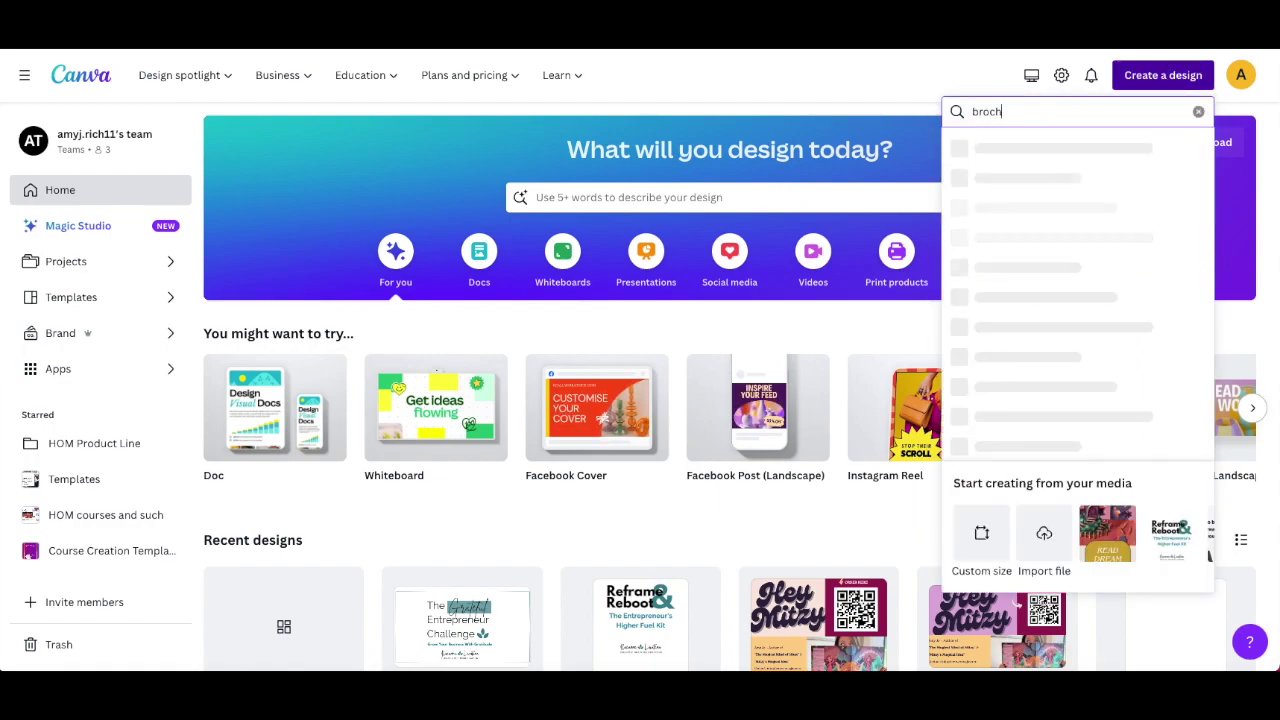
{"action": "type", "text": "ure"}
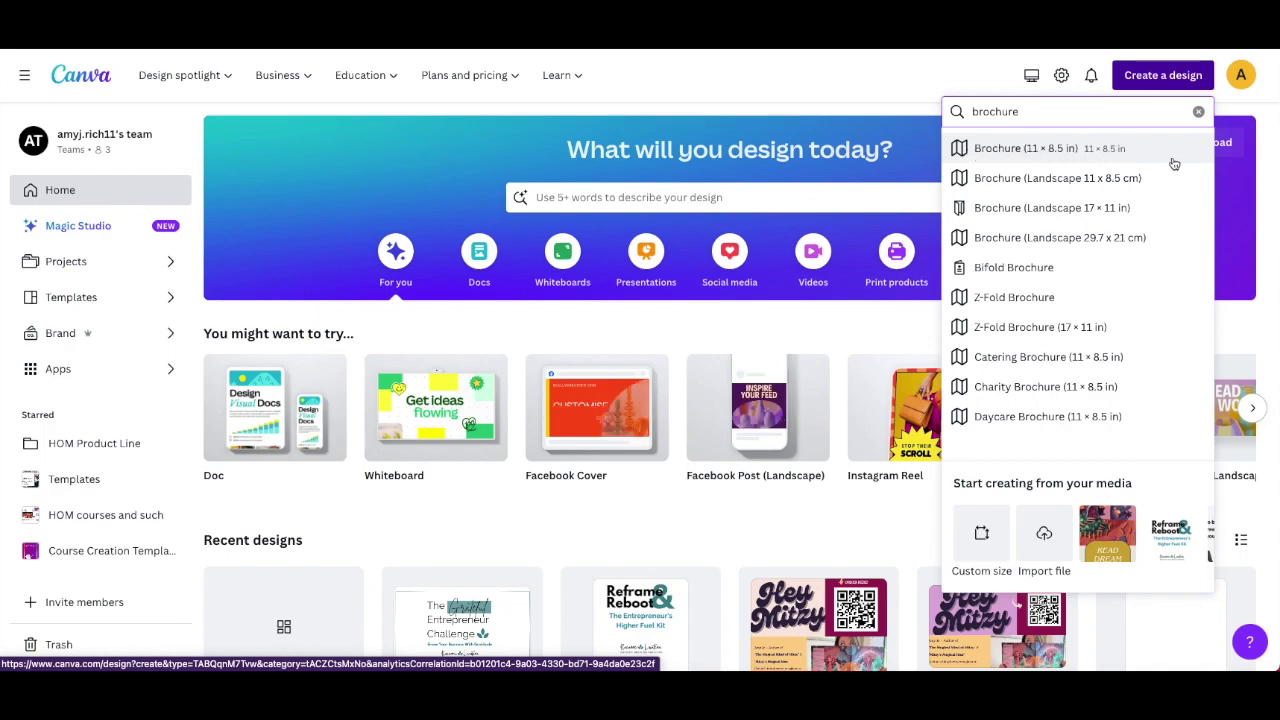
{"action": "left_click", "coordinate": [1043, 147]}
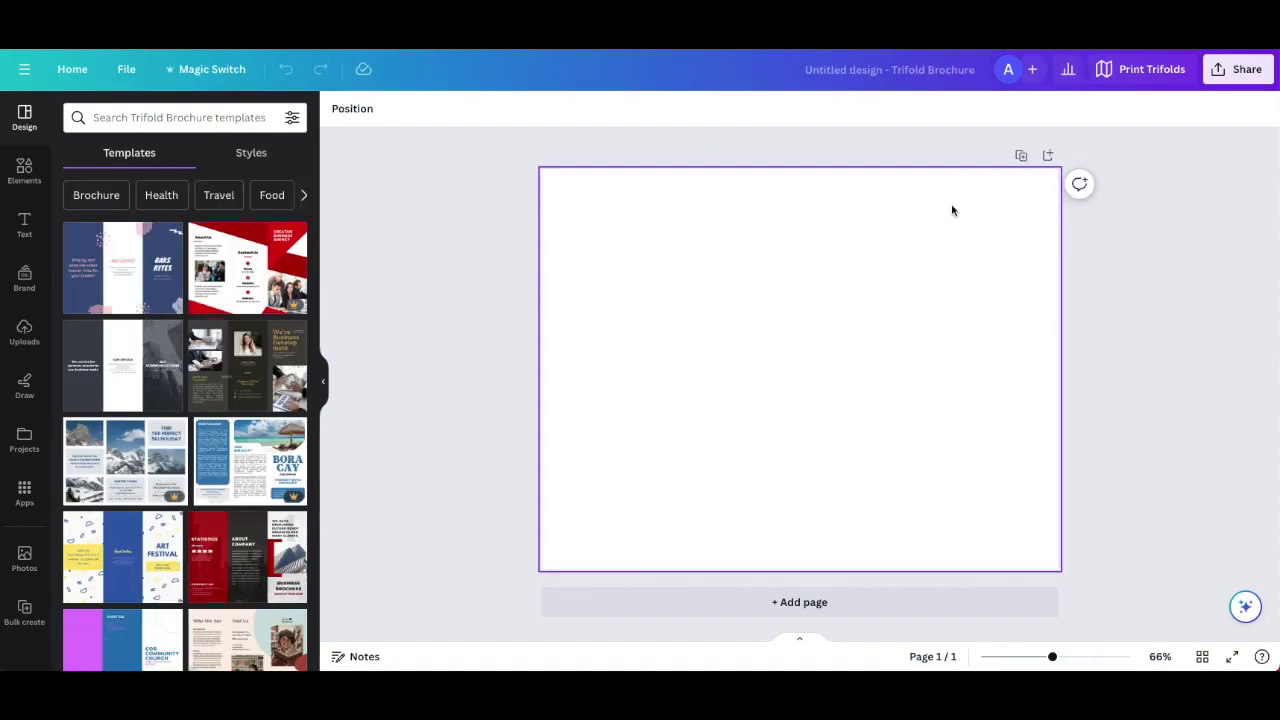
{"action": "left_click", "coordinate": [1139, 72]}
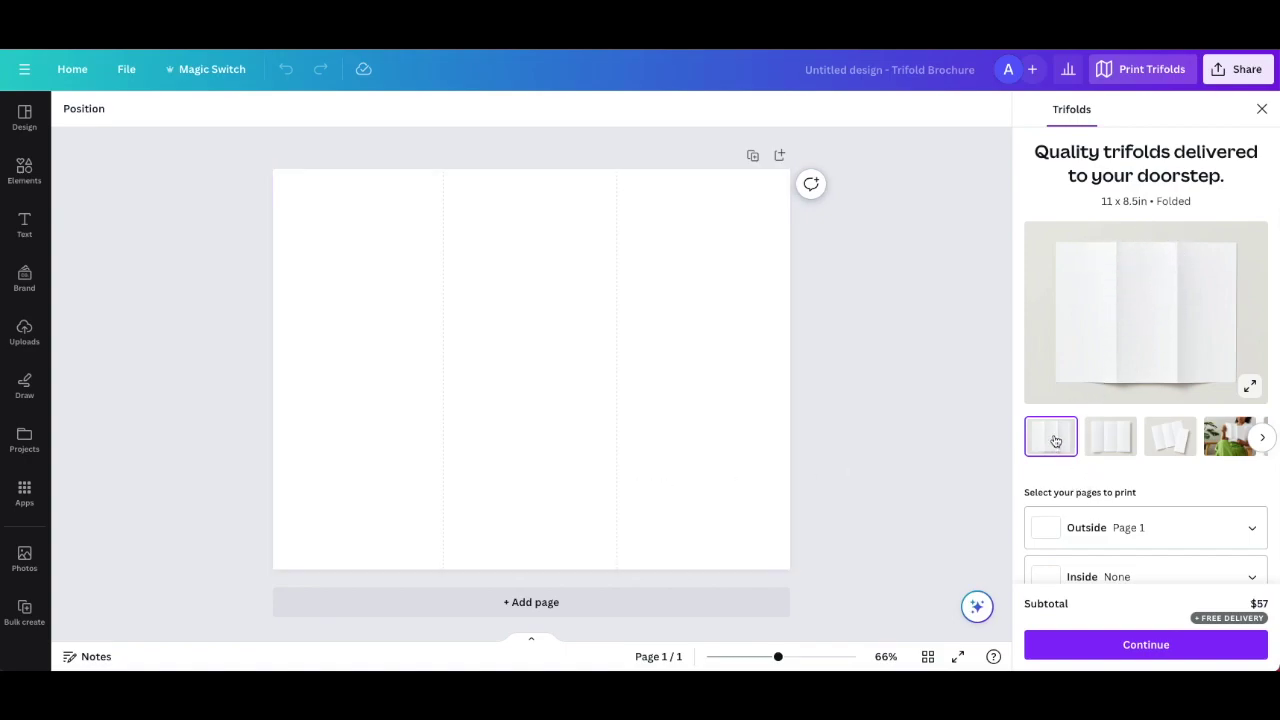
Browse the unfolded, fanned and in-hand trifold previews, then add a second blank page.
{"action": "left_click", "coordinate": [1109, 440]}
{"action": "left_click", "coordinate": [1180, 440]}
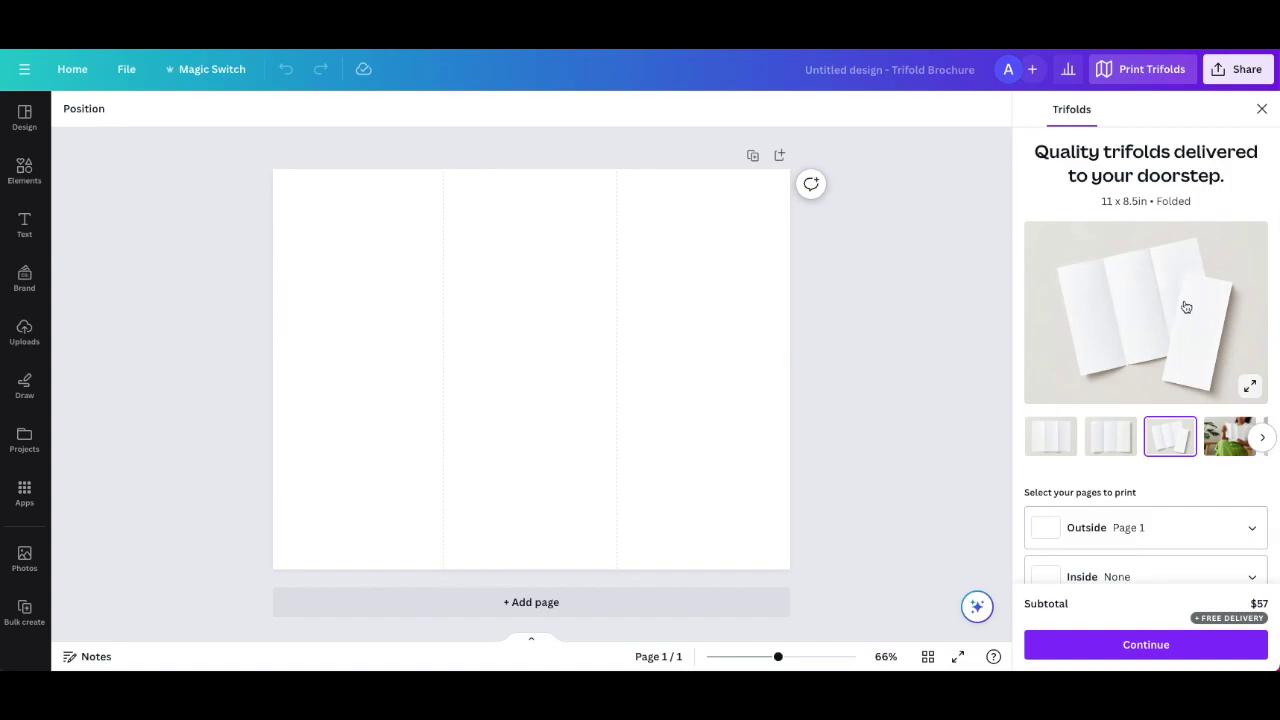
{"action": "left_click", "coordinate": [1229, 438]}
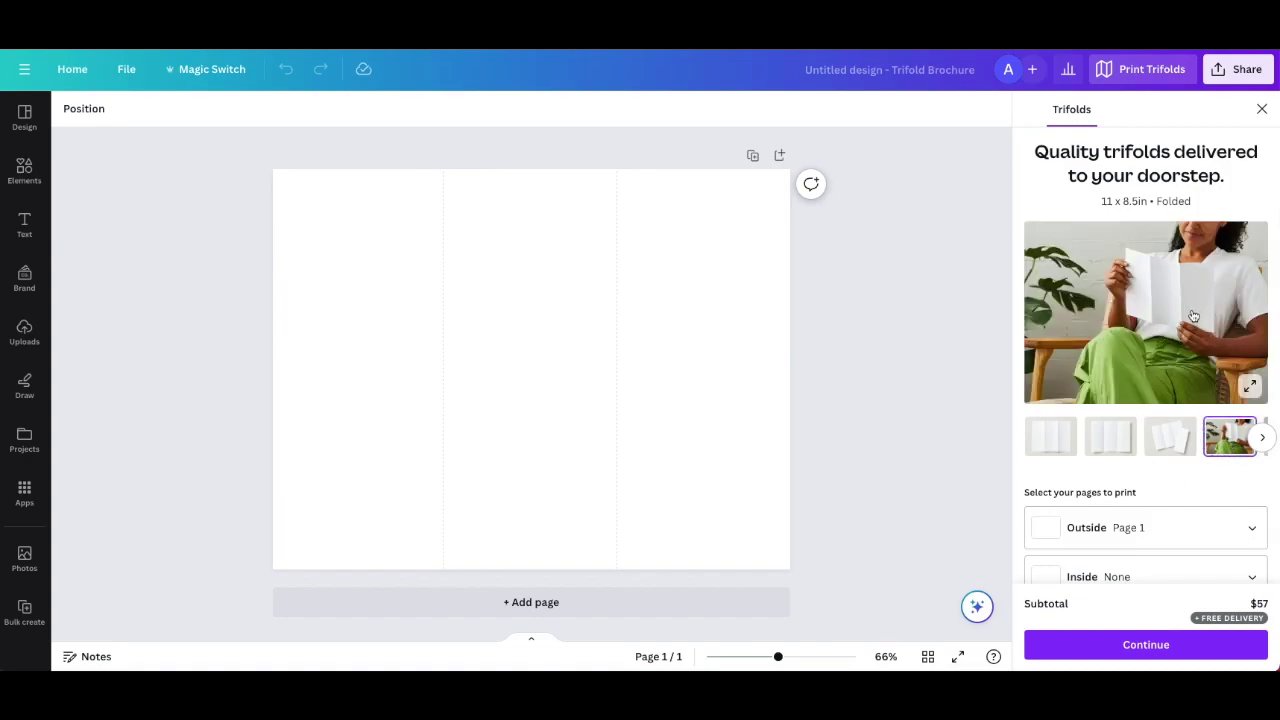
{"action": "left_click", "coordinate": [1048, 441]}
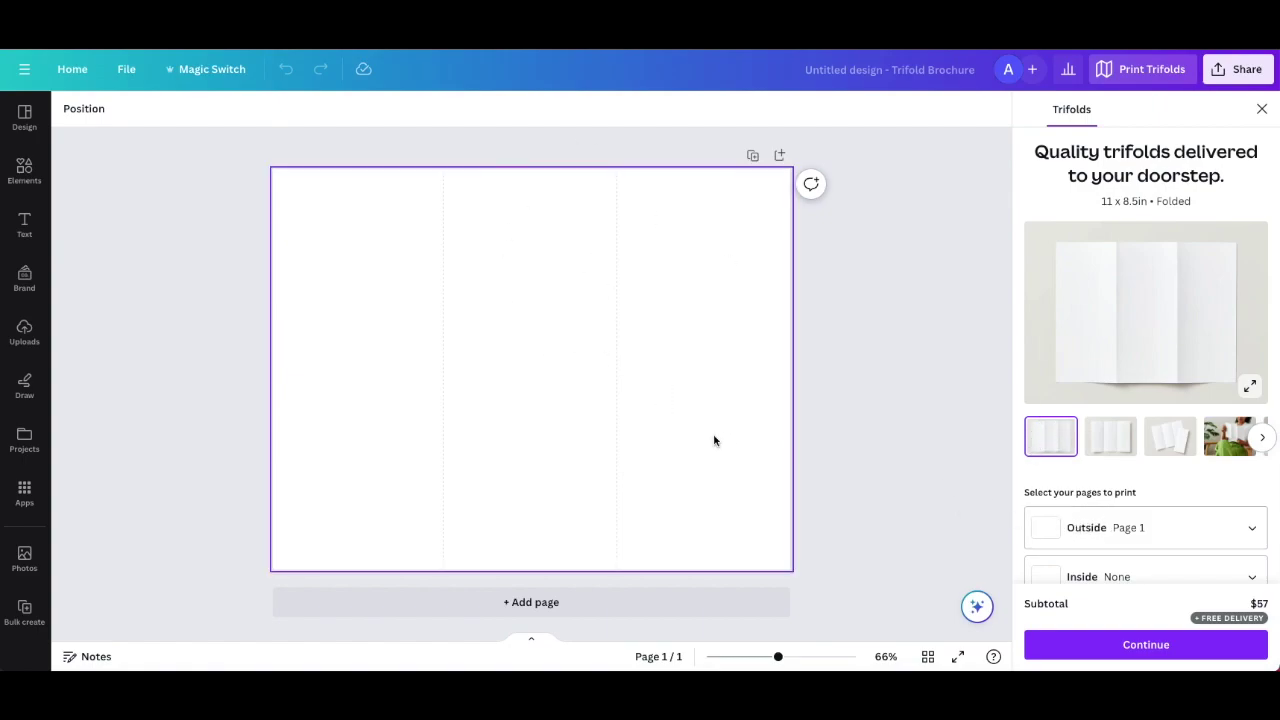
{"action": "left_click", "coordinate": [562, 603]}
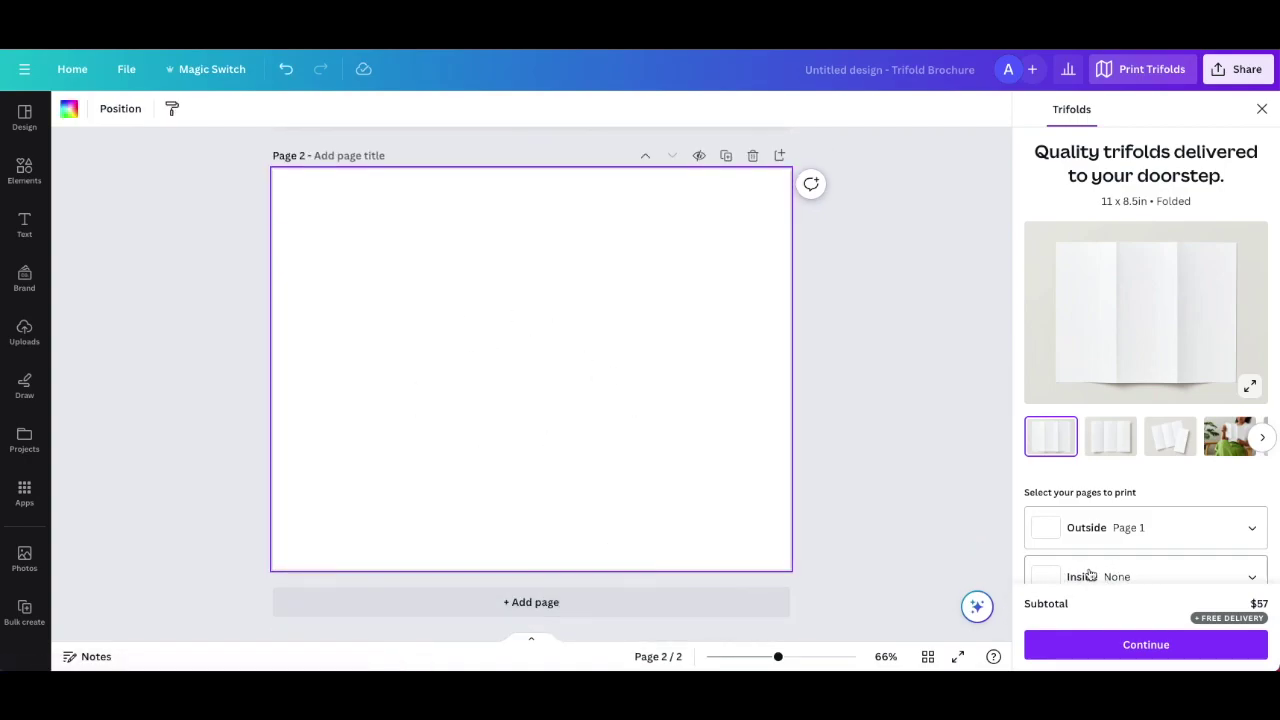
{"action": "scroll", "coordinate": [629, 378], "scroll_direction": "up", "scroll_amount": 5}
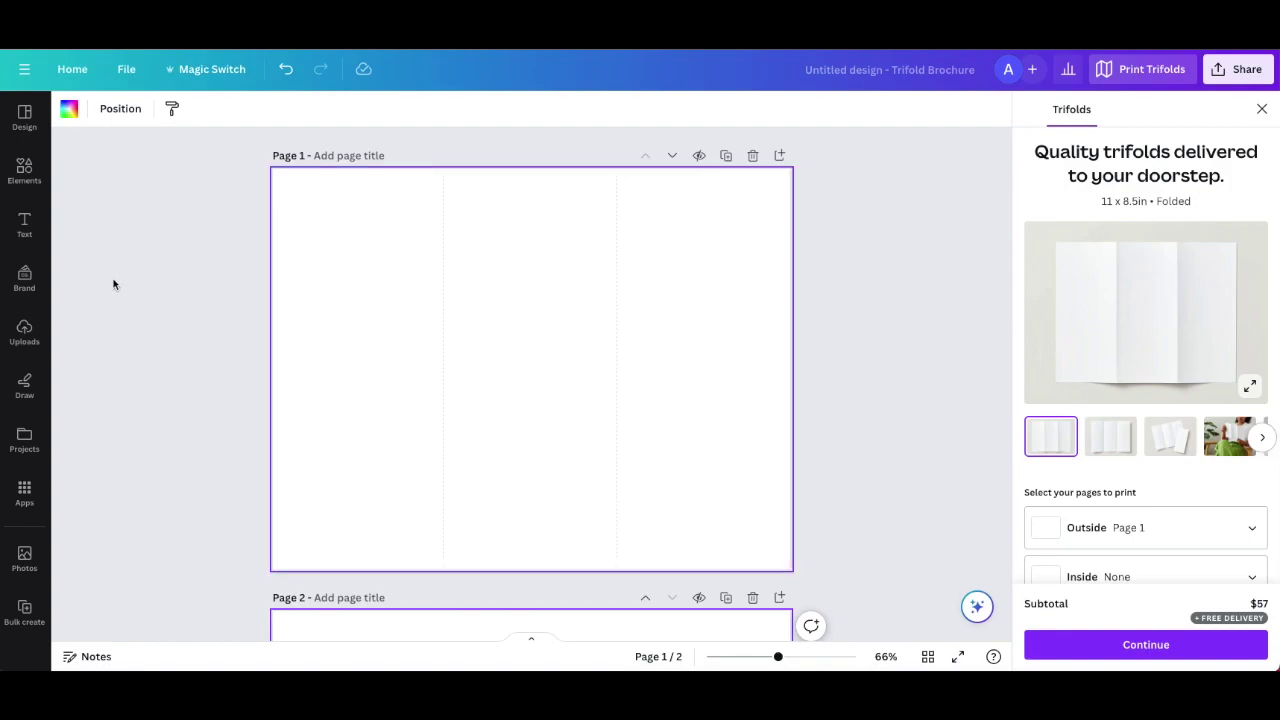
Bring up the trifold brochure templates and delete Page 2.
{"action": "left_click", "coordinate": [29, 120]}
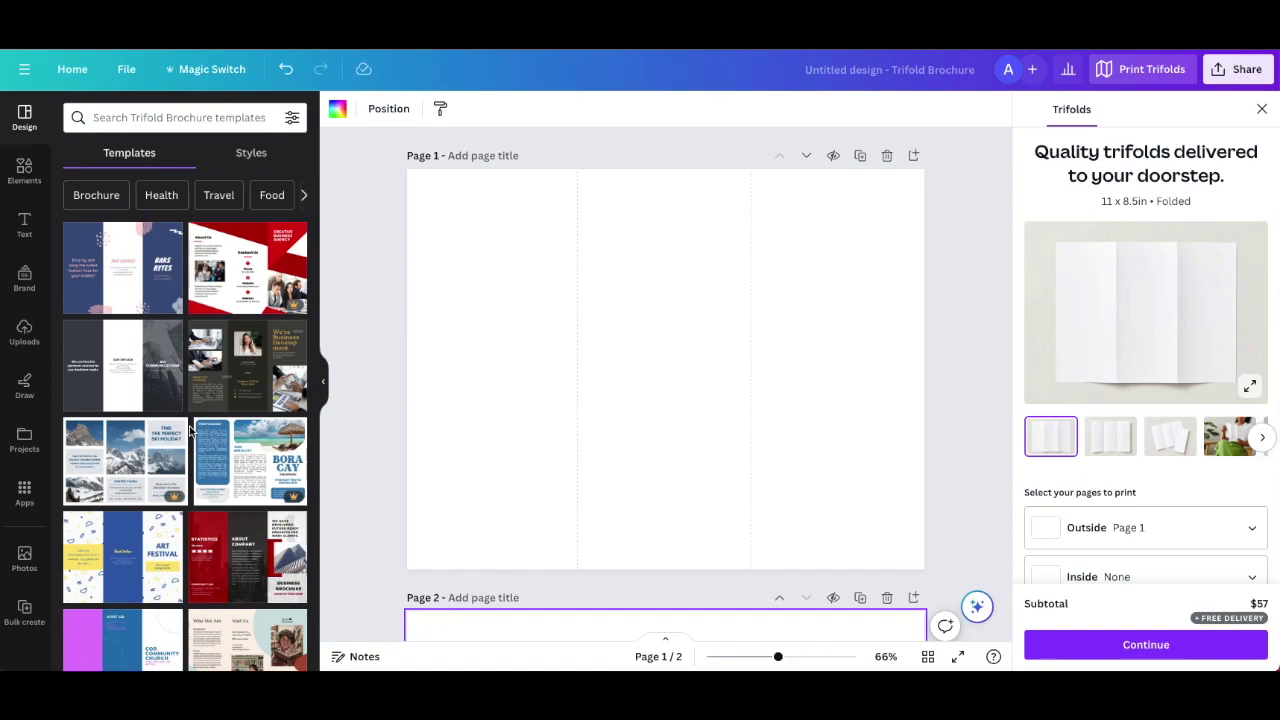
{"action": "scroll", "coordinate": [190, 430], "scroll_direction": "down", "scroll_amount": 3}
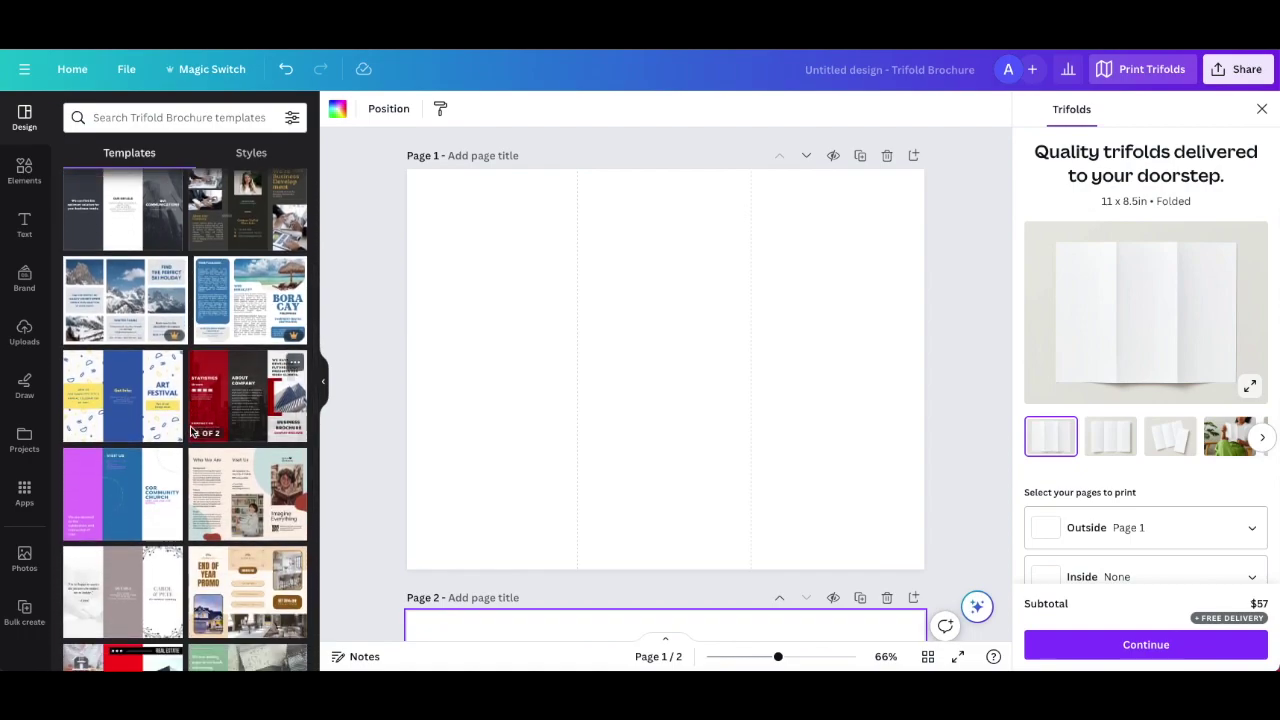
{"action": "scroll", "coordinate": [190, 430], "scroll_direction": "down", "scroll_amount": 2}
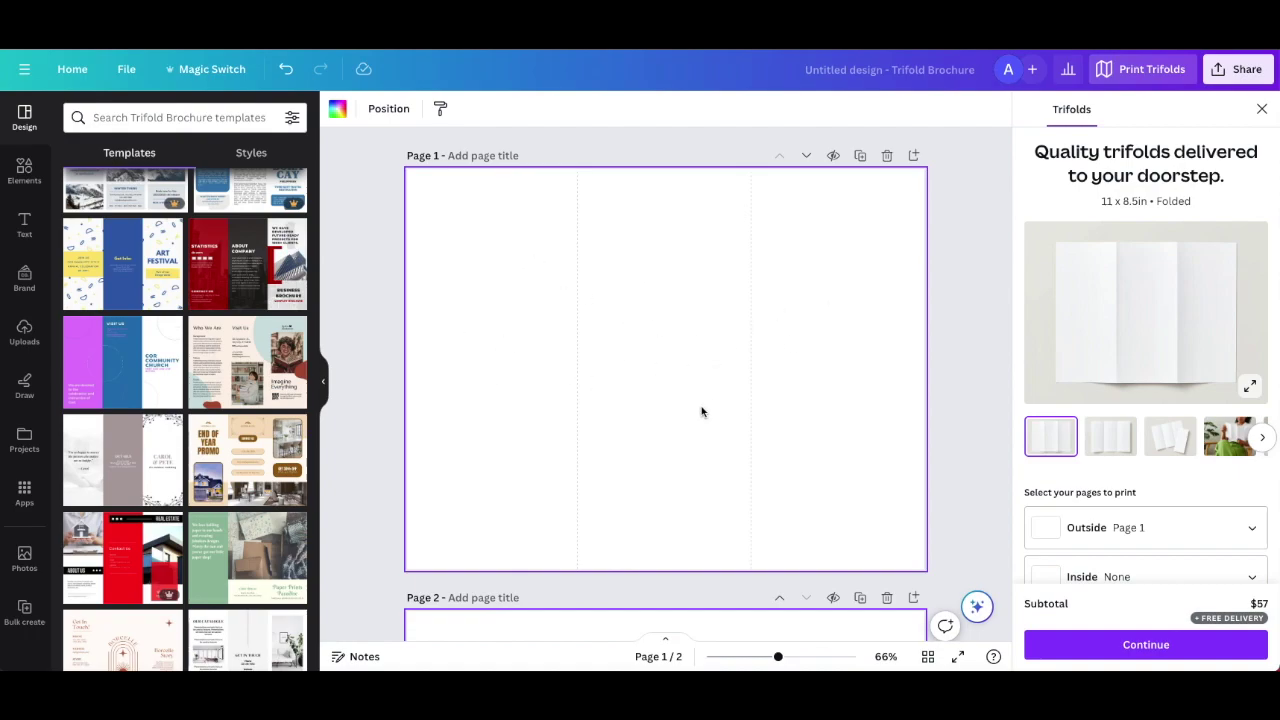
{"action": "left_click", "coordinate": [887, 597]}
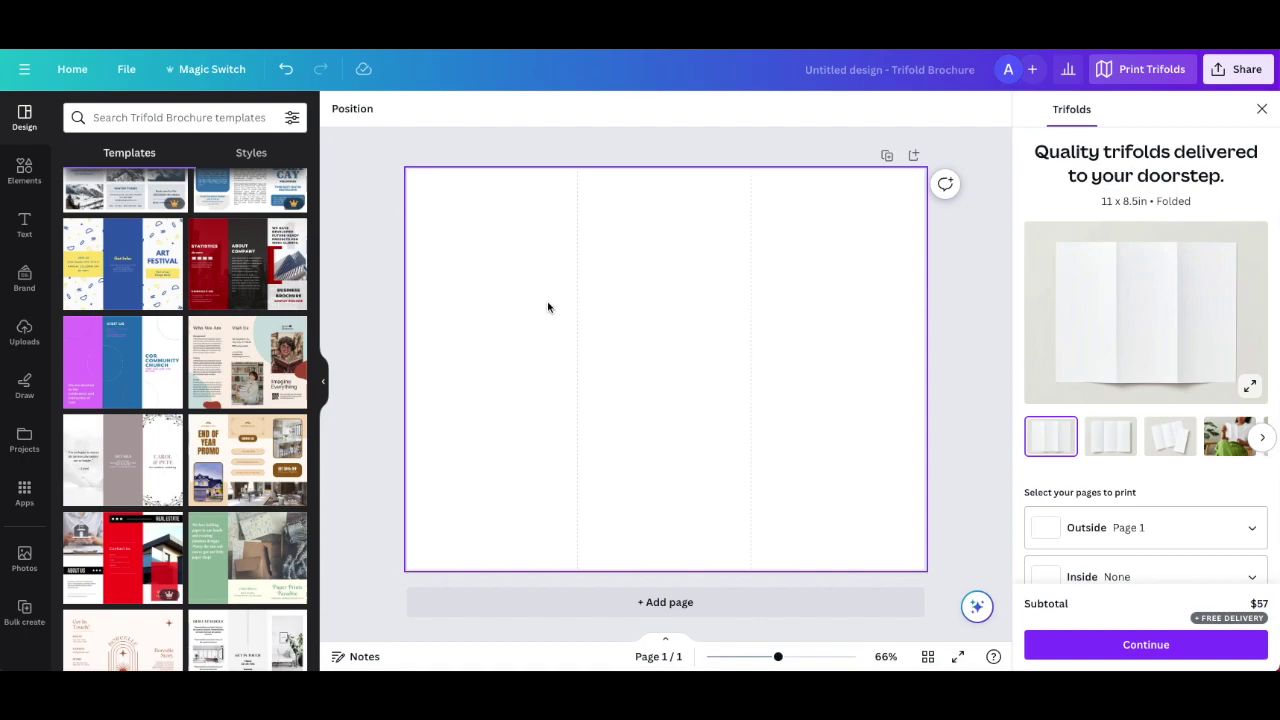
Scroll through the trifold brochure templates.
{"action": "scroll", "coordinate": [233, 450], "scroll_direction": "down", "scroll_amount": 2}
{"action": "scroll", "coordinate": [233, 450], "scroll_direction": "down", "scroll_amount": 1}
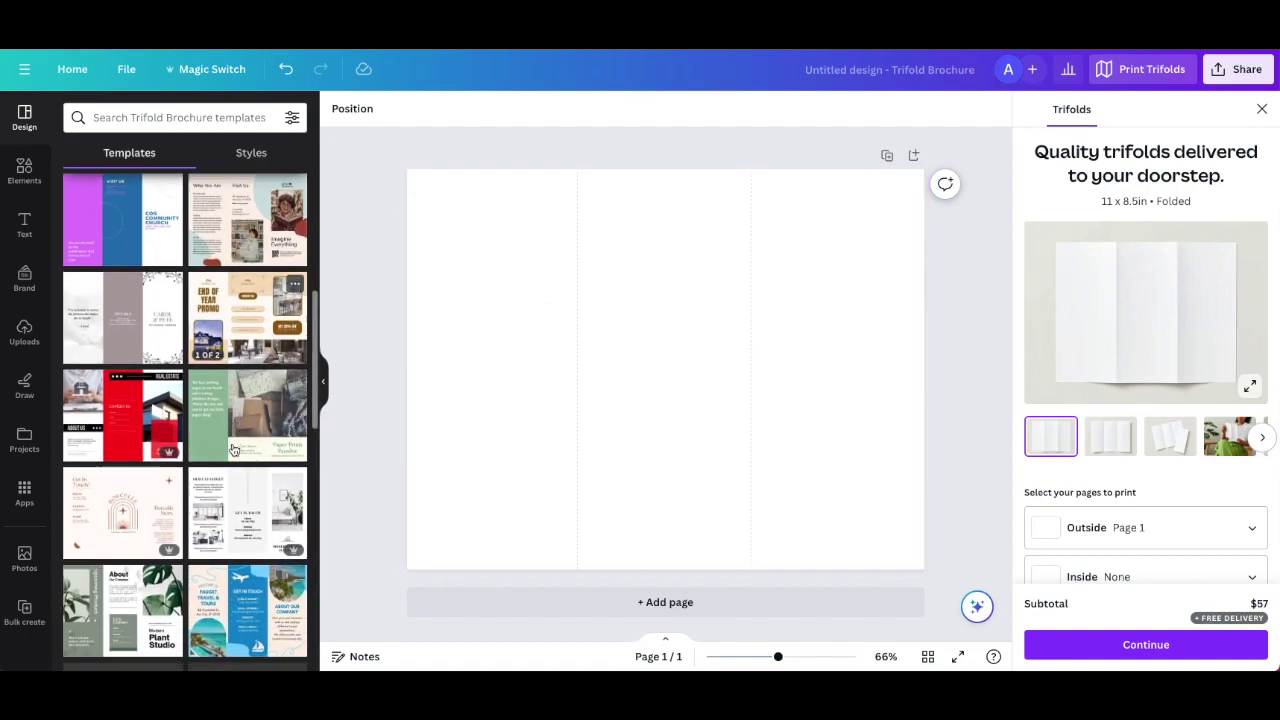
{"action": "scroll", "coordinate": [233, 450], "scroll_direction": "down", "scroll_amount": 3}
{"action": "scroll", "coordinate": [233, 450], "scroll_direction": "down", "scroll_amount": 2}
{"action": "scroll", "coordinate": [232, 449], "scroll_direction": "down", "scroll_amount": 1}
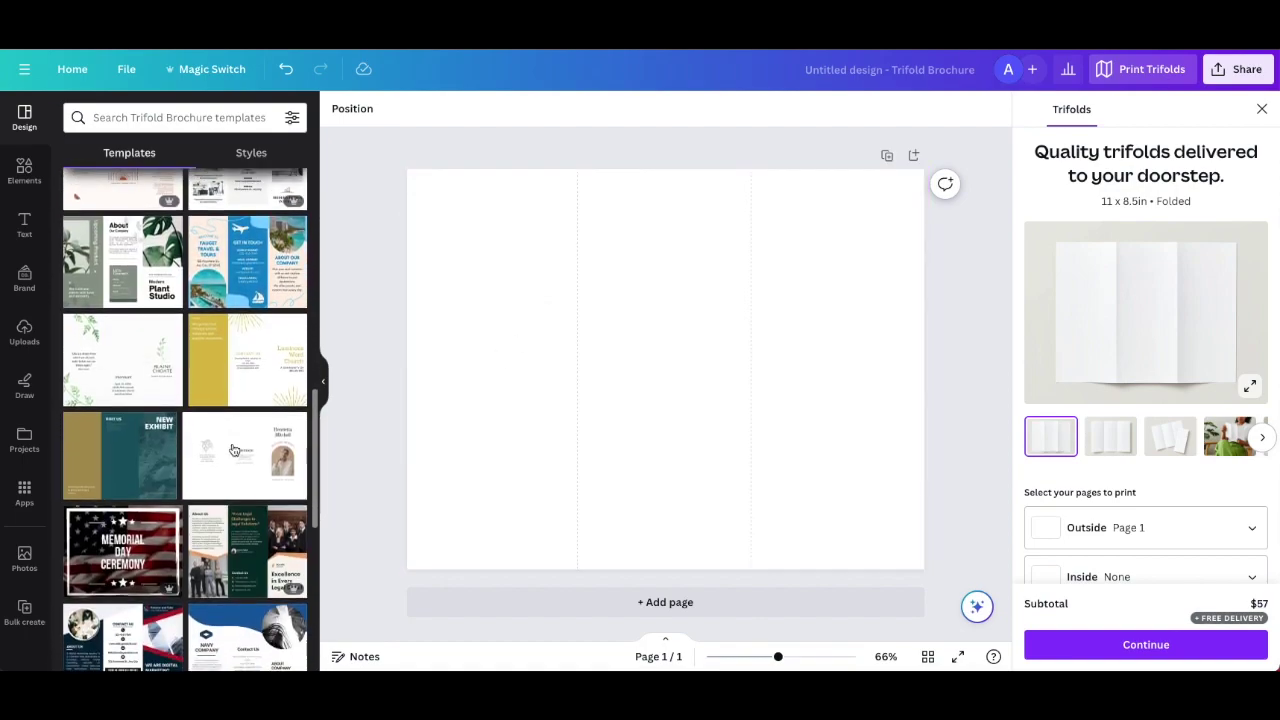
{"action": "scroll", "coordinate": [232, 449], "scroll_direction": "down", "scroll_amount": 1}
{"action": "scroll", "coordinate": [232, 449], "scroll_direction": "down", "scroll_amount": 1}
{"action": "scroll", "coordinate": [232, 449], "scroll_direction": "down", "scroll_amount": 1}
{"action": "scroll", "coordinate": [232, 450], "scroll_direction": "down", "scroll_amount": 1}
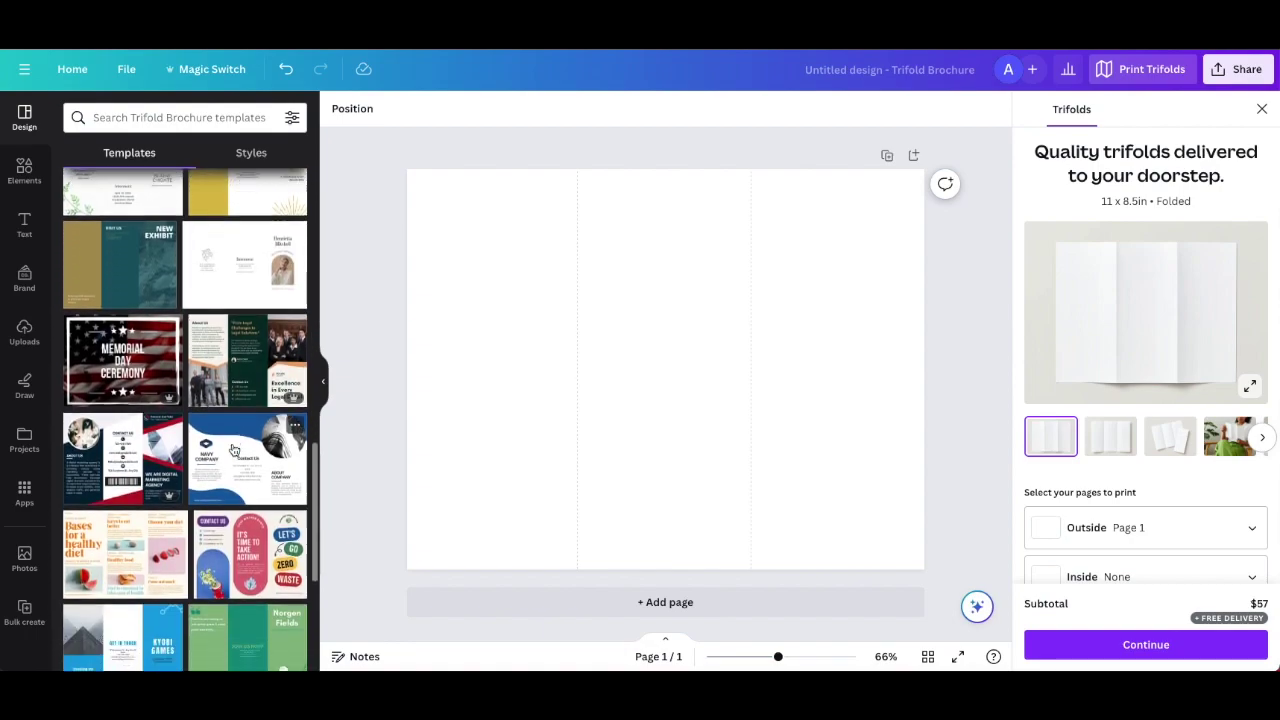
{"action": "scroll", "coordinate": [232, 450], "scroll_direction": "down", "scroll_amount": 1}
{"action": "scroll", "coordinate": [232, 450], "scroll_direction": "down", "scroll_amount": 2}
{"action": "scroll", "coordinate": [232, 450], "scroll_direction": "up", "scroll_amount": 5}
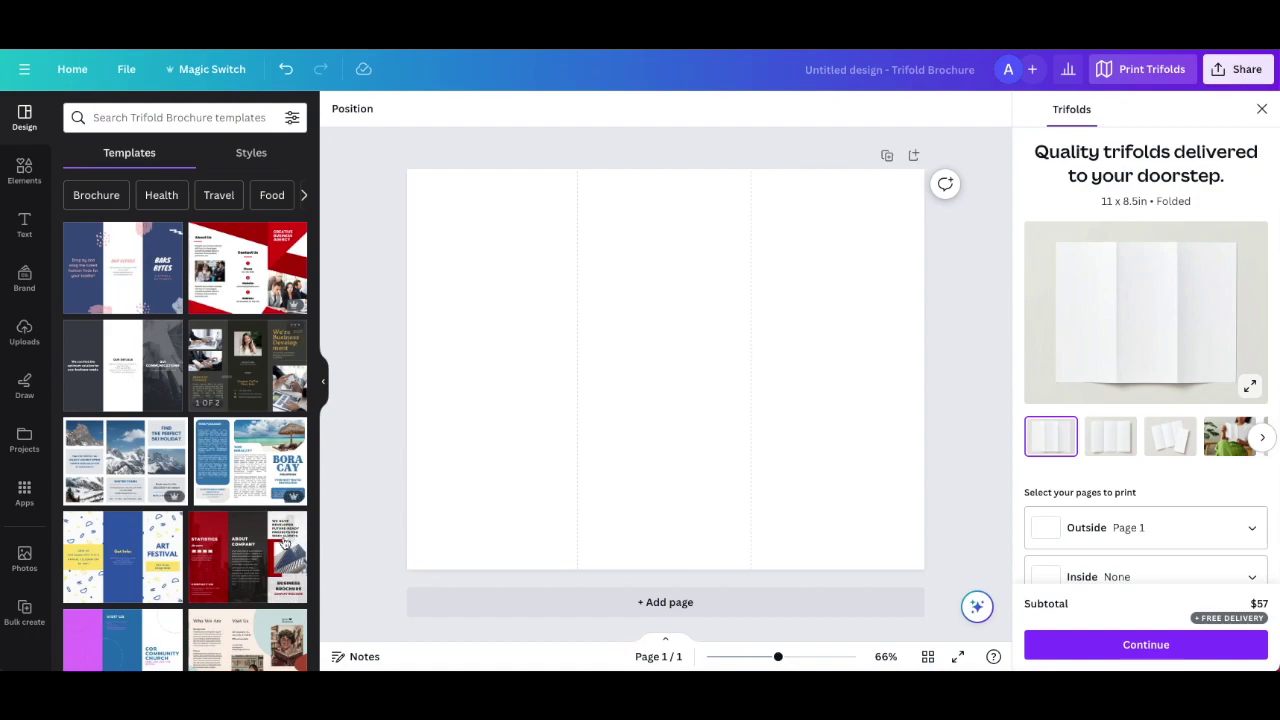
{"action": "mouse_move", "coordinate": [247, 557]}
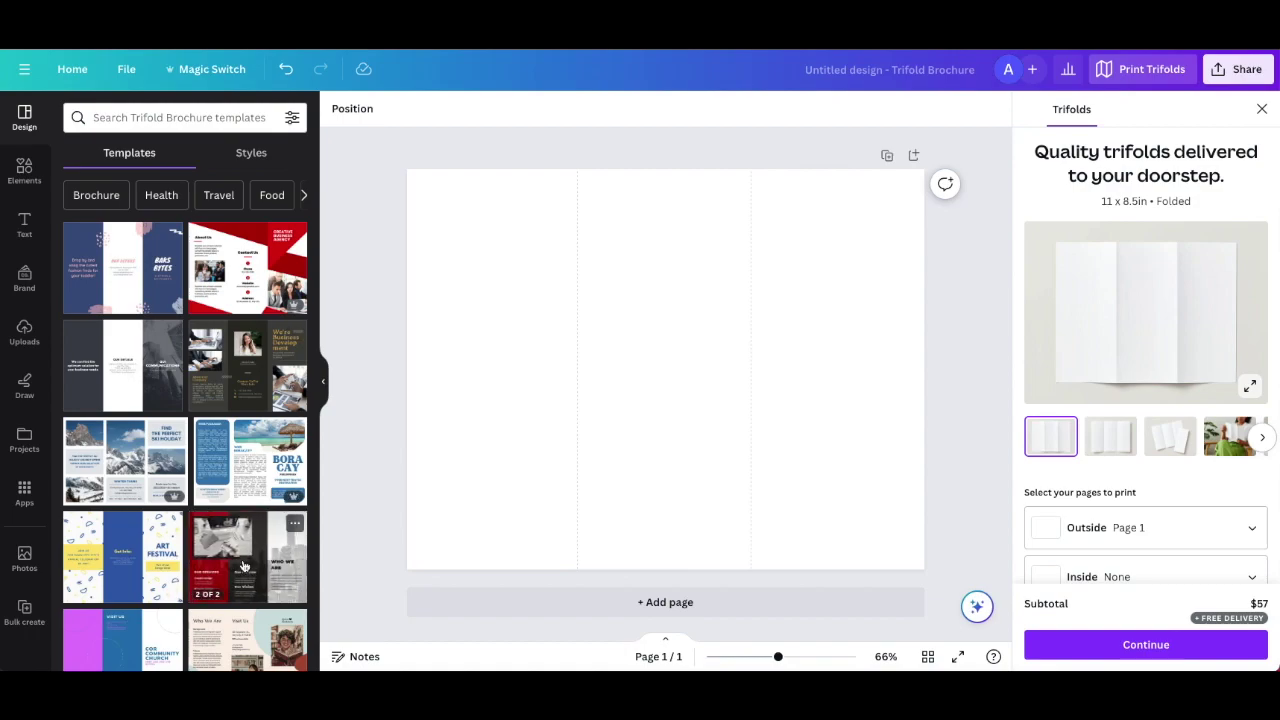
Apply the Red Modern Business Trifold Brochure to page 1 and add a blank second page.
{"action": "left_click", "coordinate": [242, 566]}
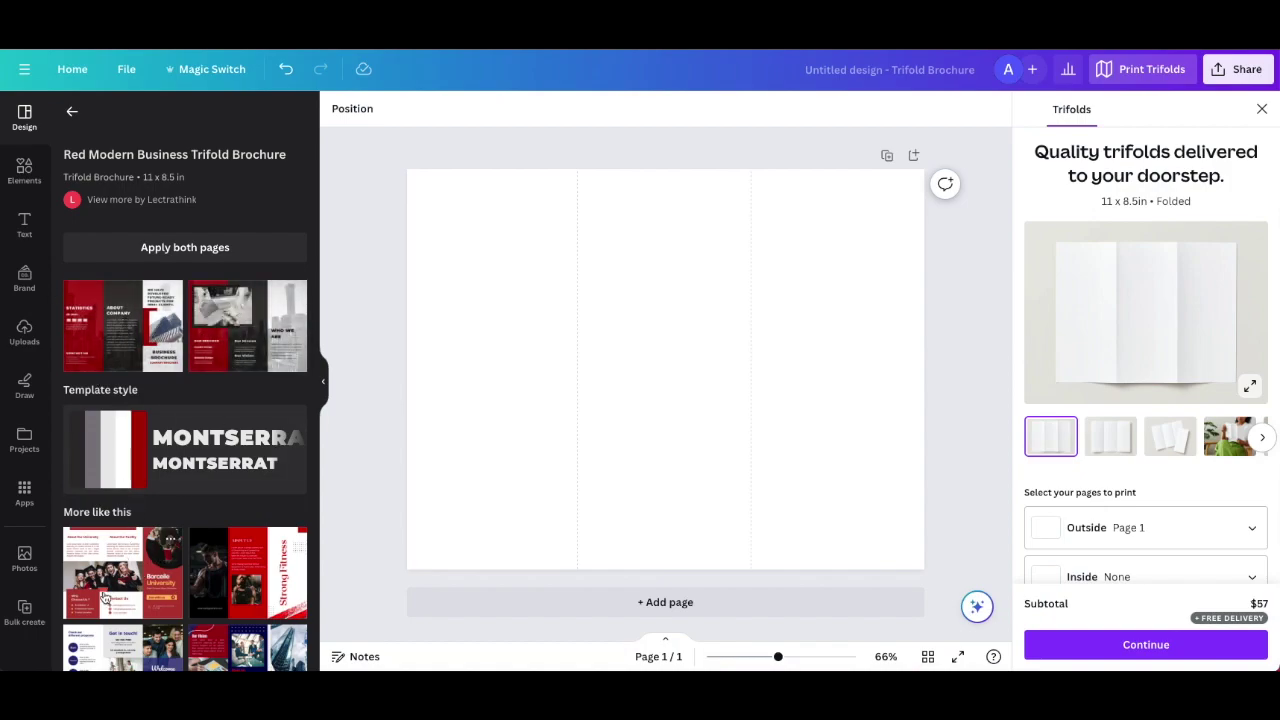
{"action": "scroll", "coordinate": [150, 530], "scroll_direction": "down", "scroll_amount": 3}
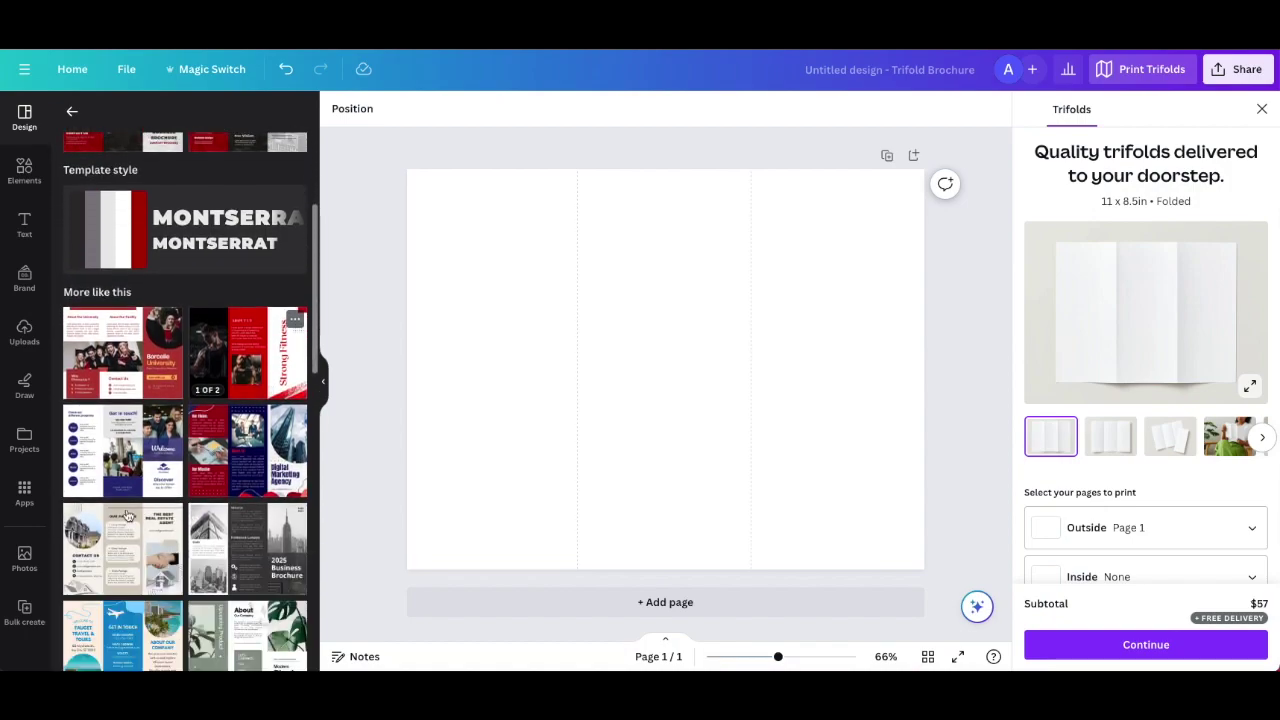
{"action": "scroll", "coordinate": [140, 450], "scroll_direction": "up", "scroll_amount": 3}
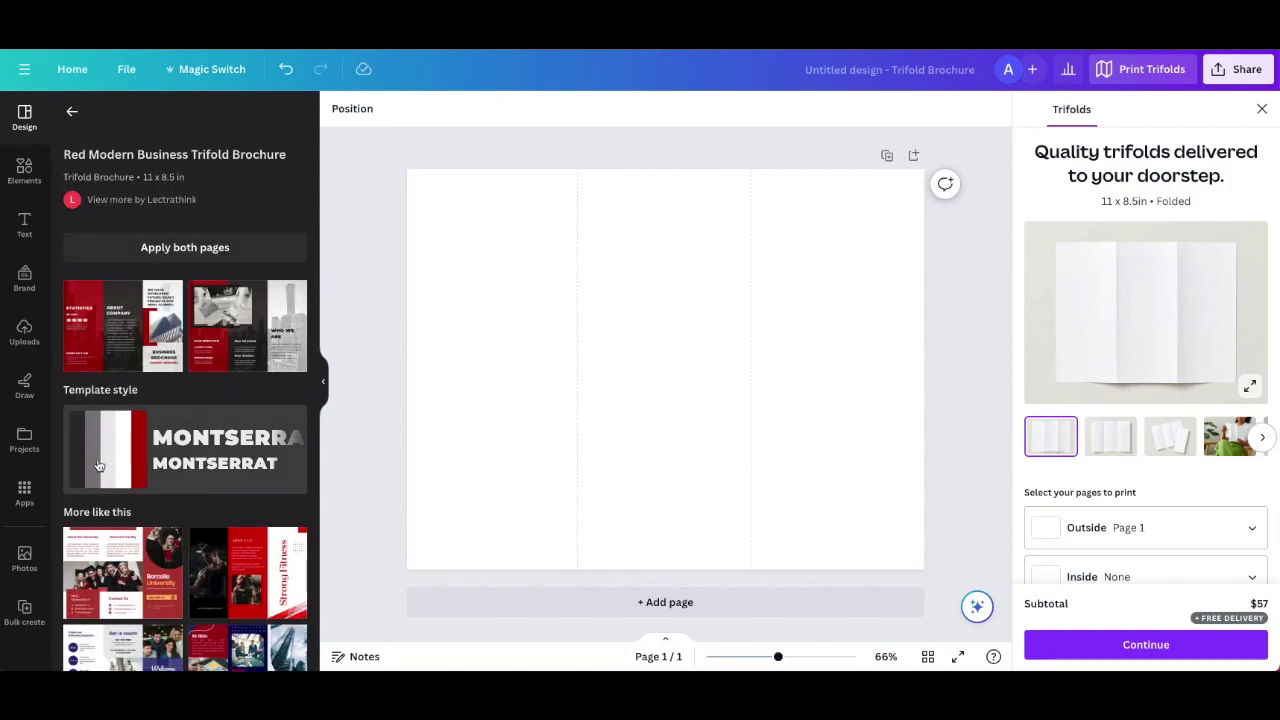
{"action": "left_click", "coordinate": [122, 330]}
{"action": "mouse_move", "coordinate": [615, 443]}
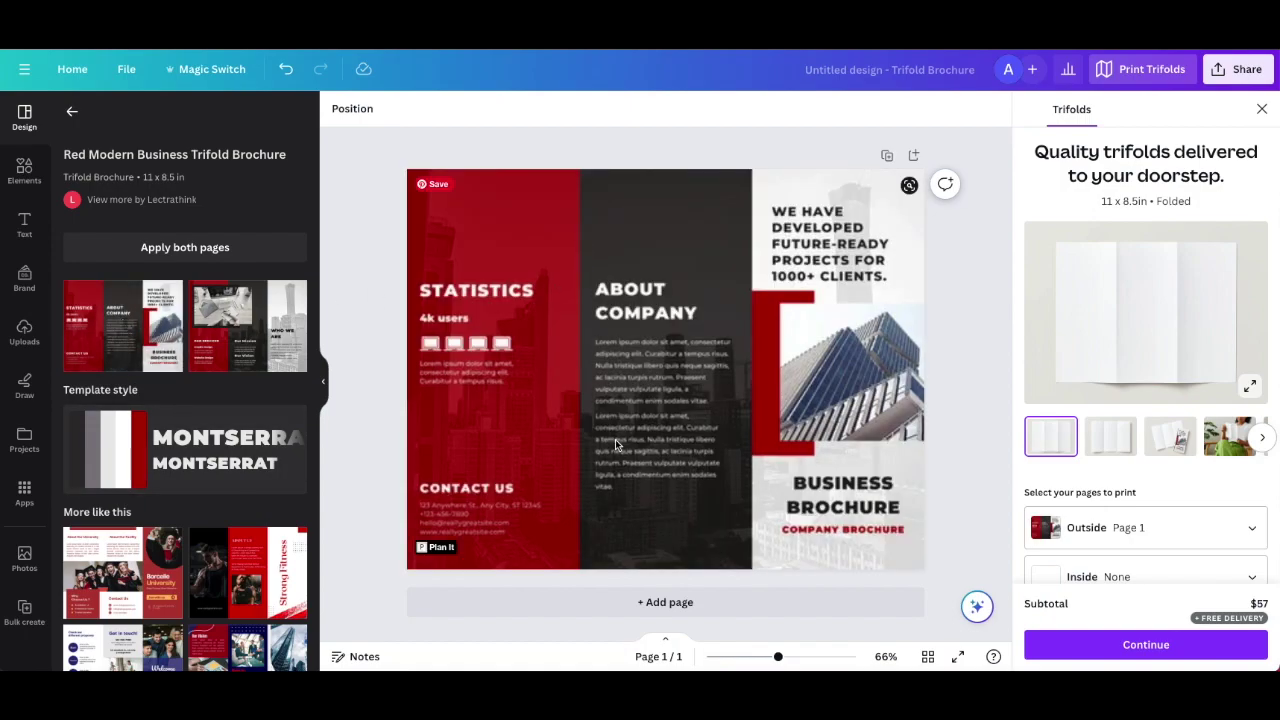
{"action": "left_click", "coordinate": [577, 273]}
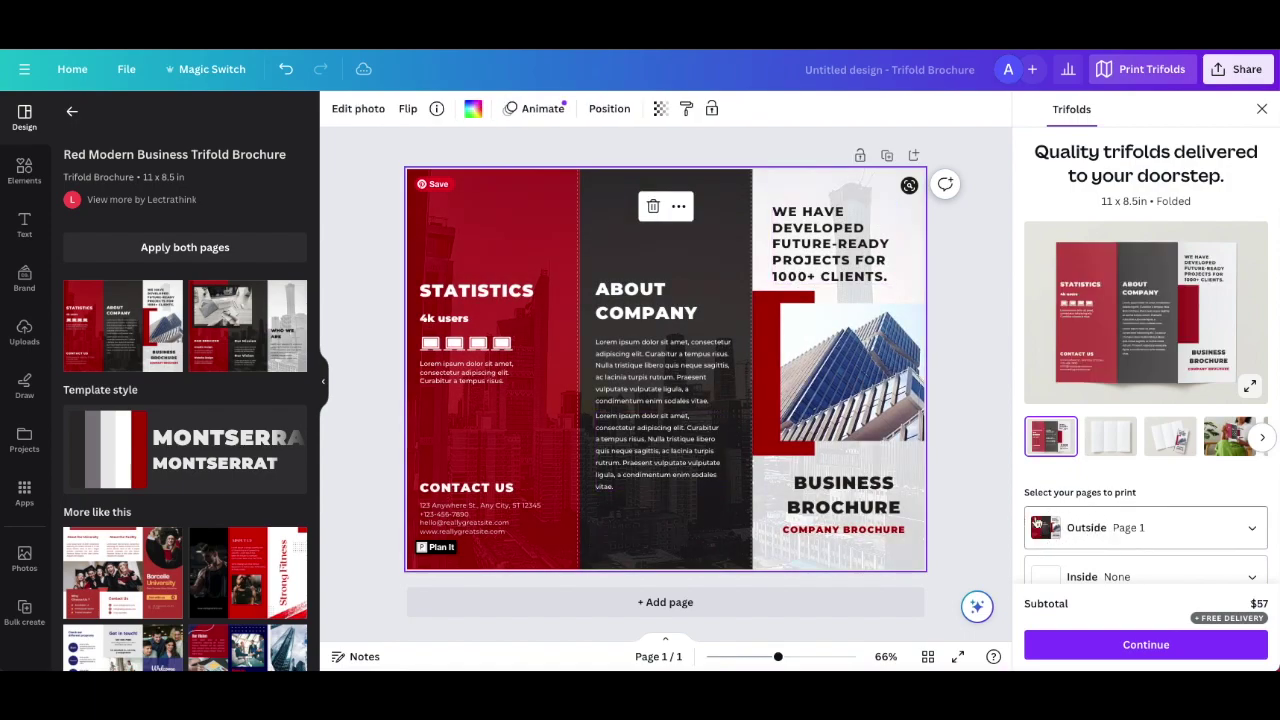
{"action": "left_click", "coordinate": [673, 605]}
Apply the Borcelle University template to page 2, then inspect page 1's left red panel.
{"action": "scroll", "coordinate": [255, 447], "scroll_direction": "down", "scroll_amount": 3}
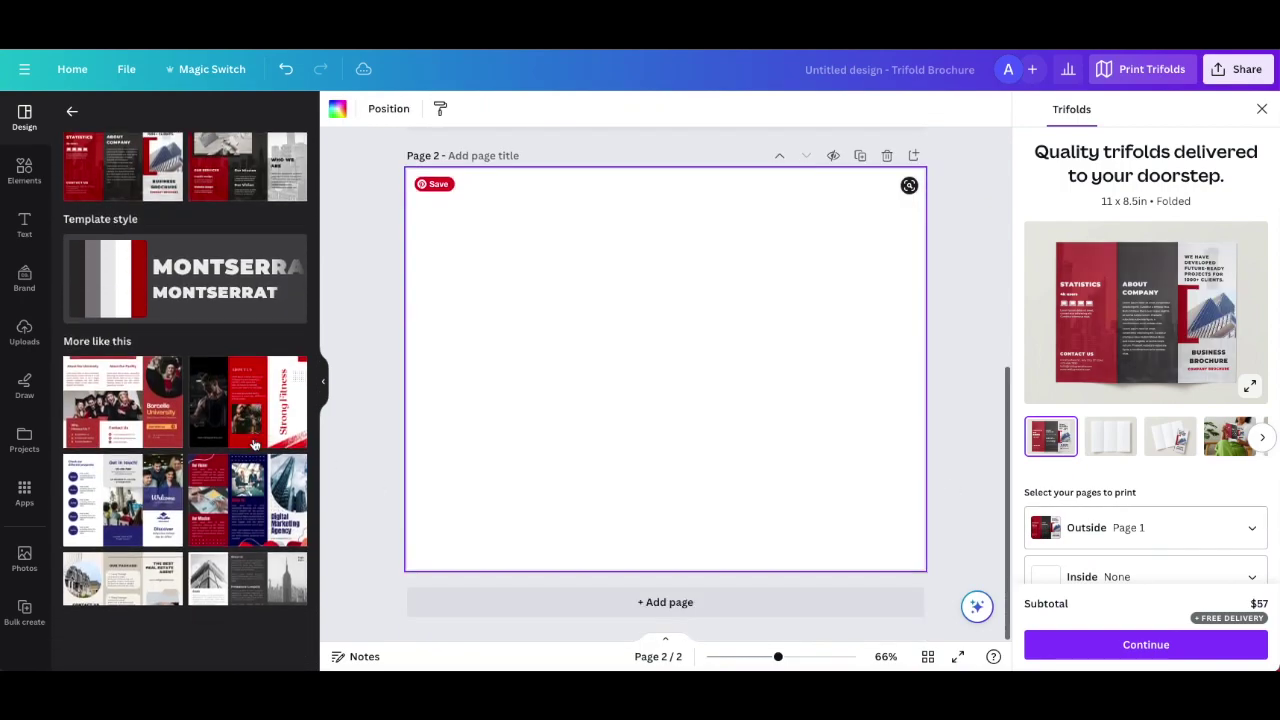
{"action": "left_click", "coordinate": [119, 378]}
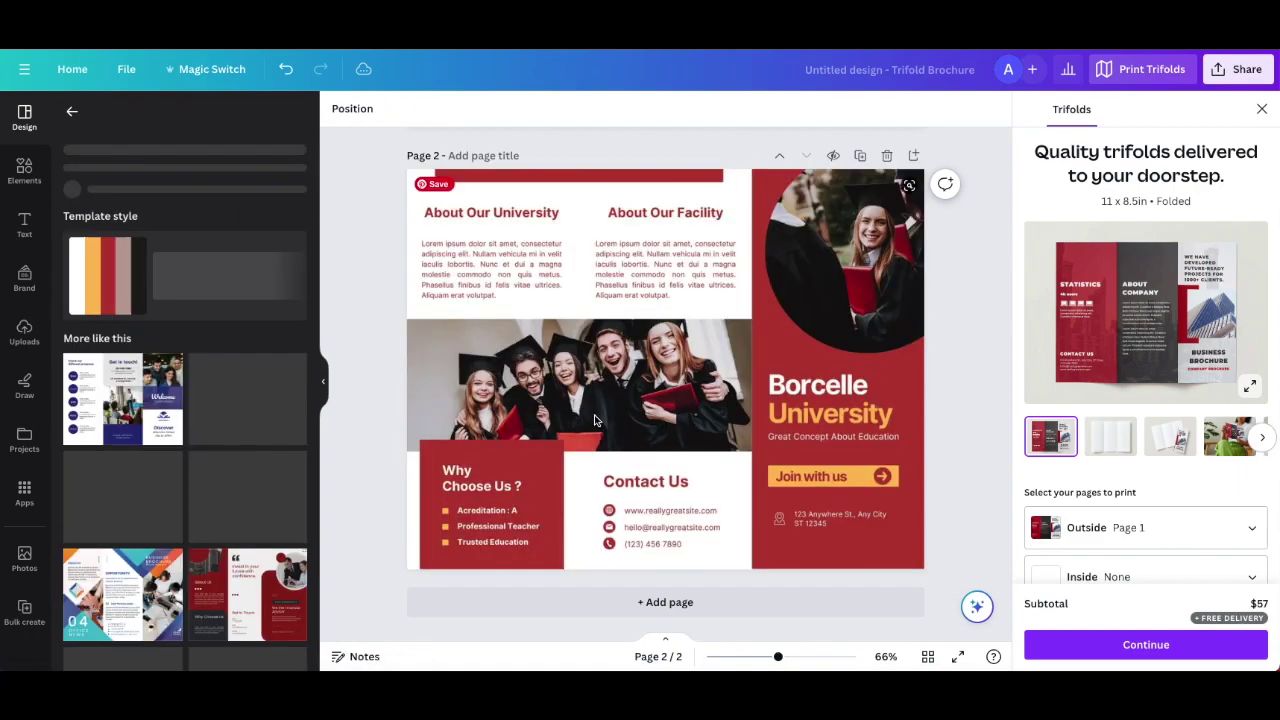
{"action": "scroll", "coordinate": [594, 420], "scroll_direction": "up", "scroll_amount": 2}
{"action": "scroll", "coordinate": [594, 420], "scroll_direction": "up", "scroll_amount": 2}
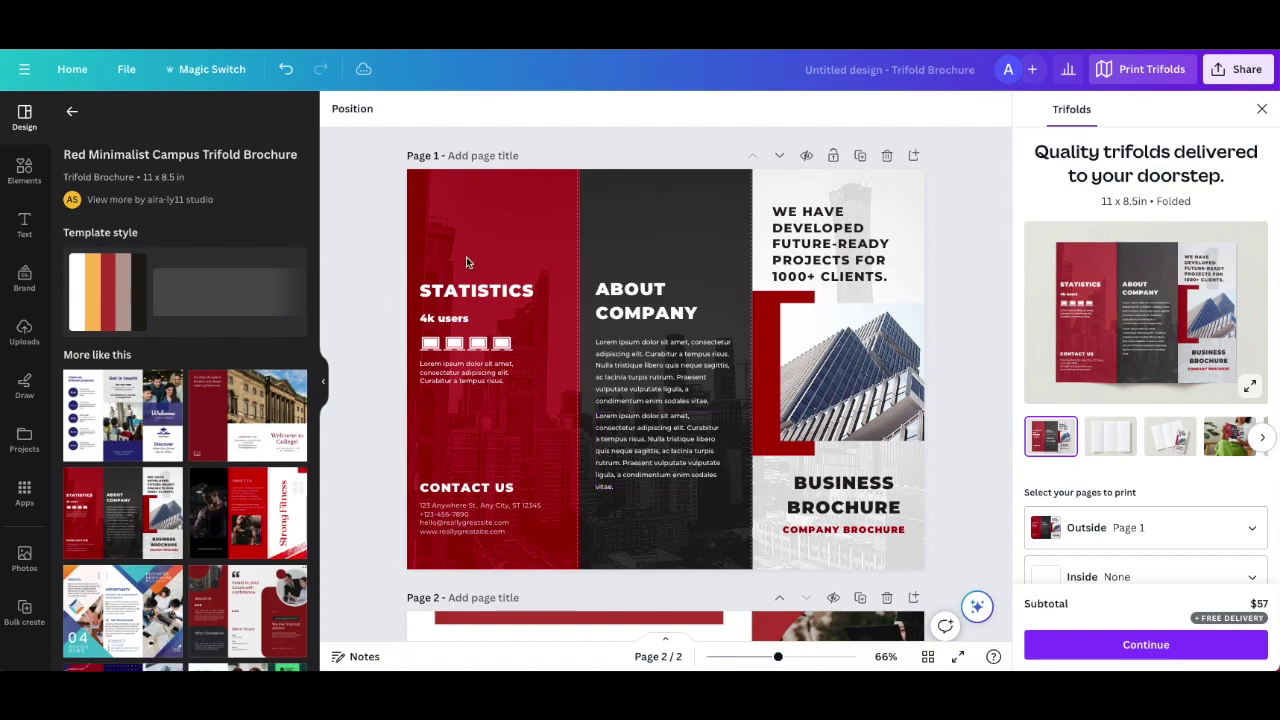
{"action": "left_click", "coordinate": [550, 240]}
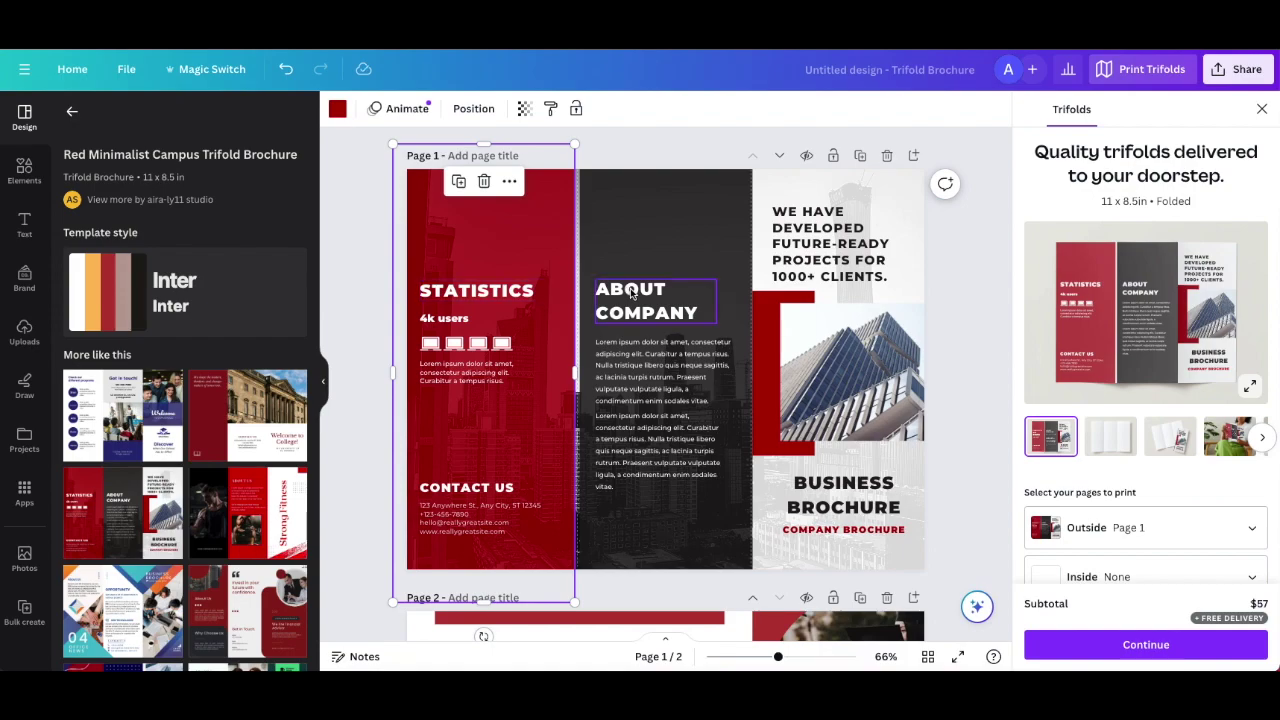
{"action": "left_click", "coordinate": [627, 150]}
Undo the last change and retype the STATISTICS heading as WEBSITE.
{"action": "key", "text": "ctrl+z"}
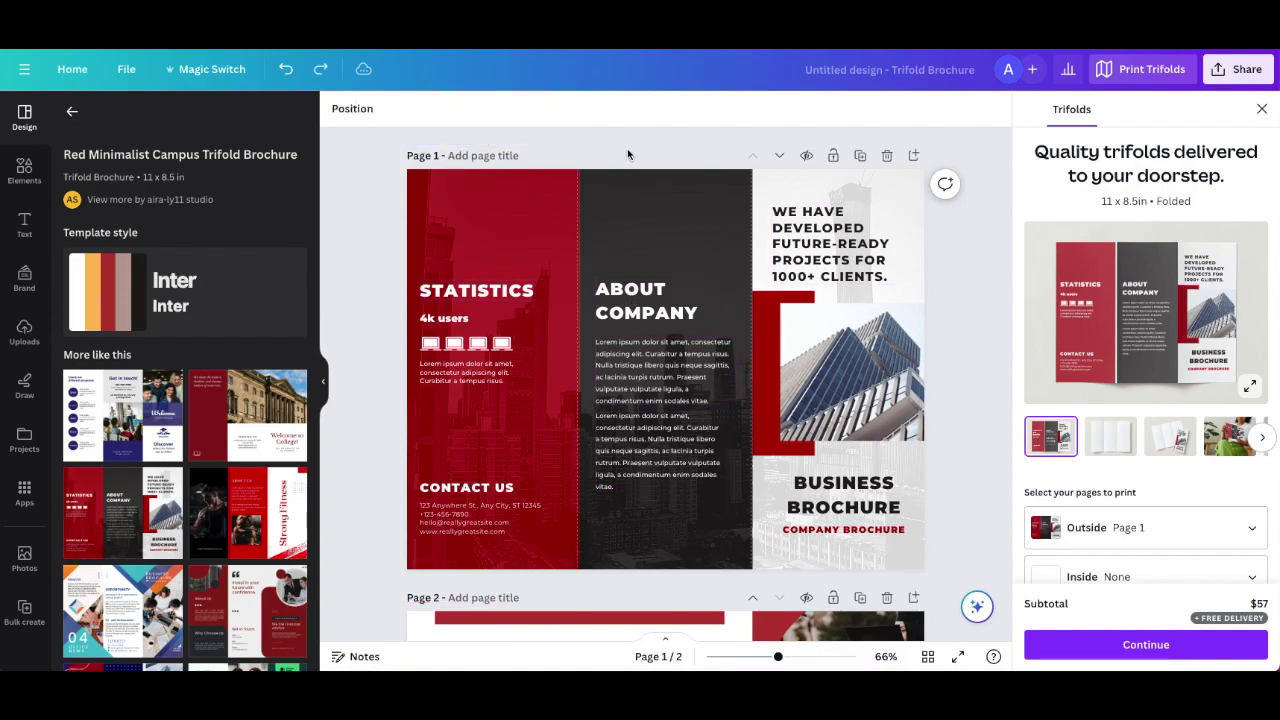
{"action": "double_click", "coordinate": [456, 289]}
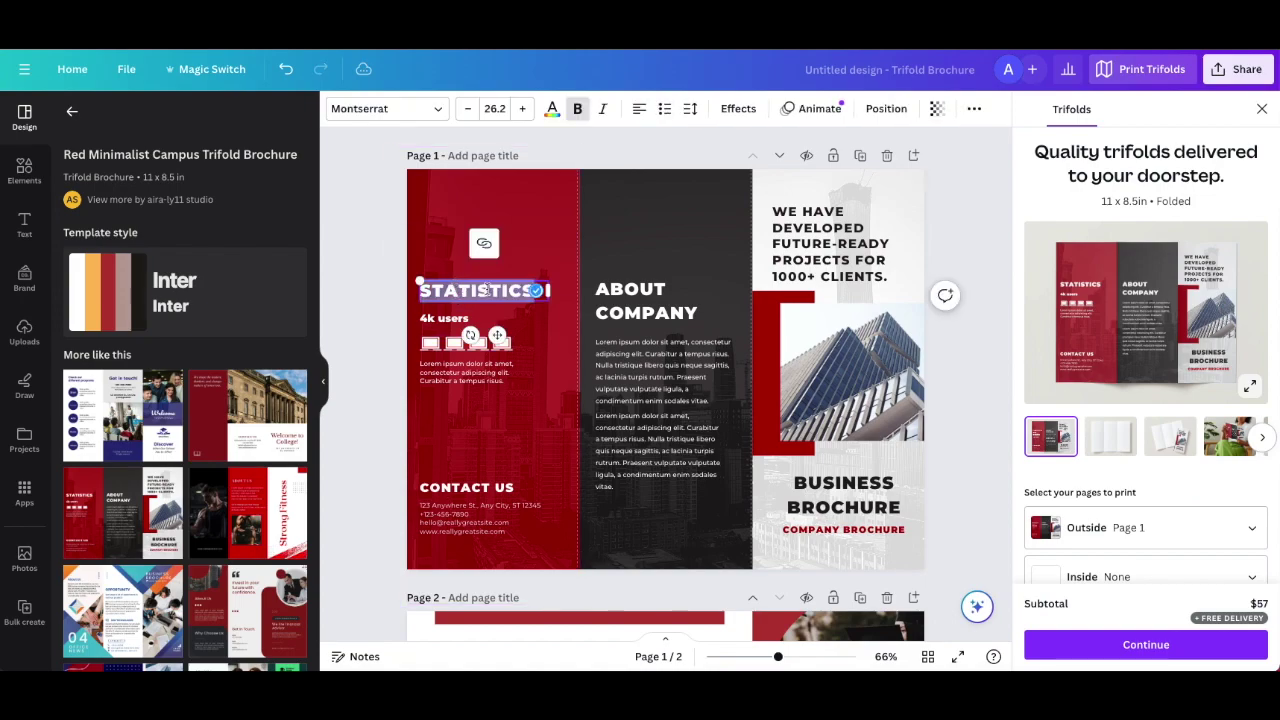
{"action": "left_click", "coordinate": [489, 291]}
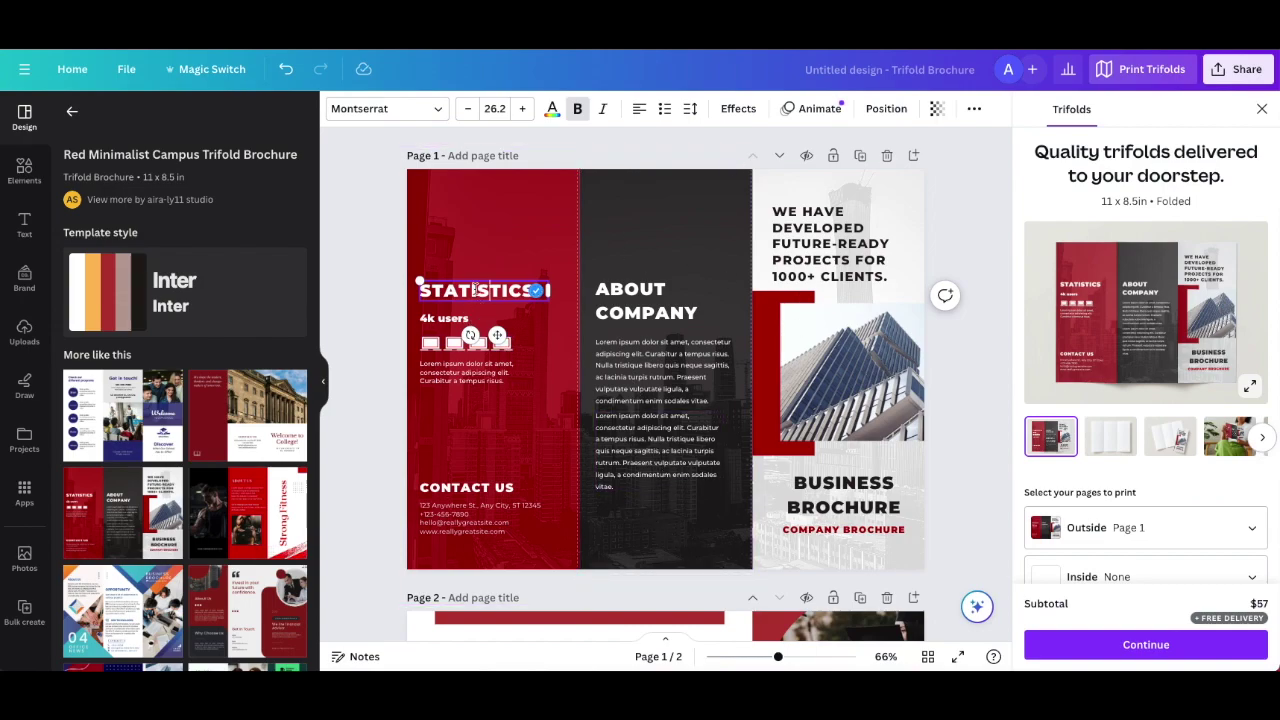
{"action": "double_click", "coordinate": [476, 289]}
{"action": "type", "text": "WE"}
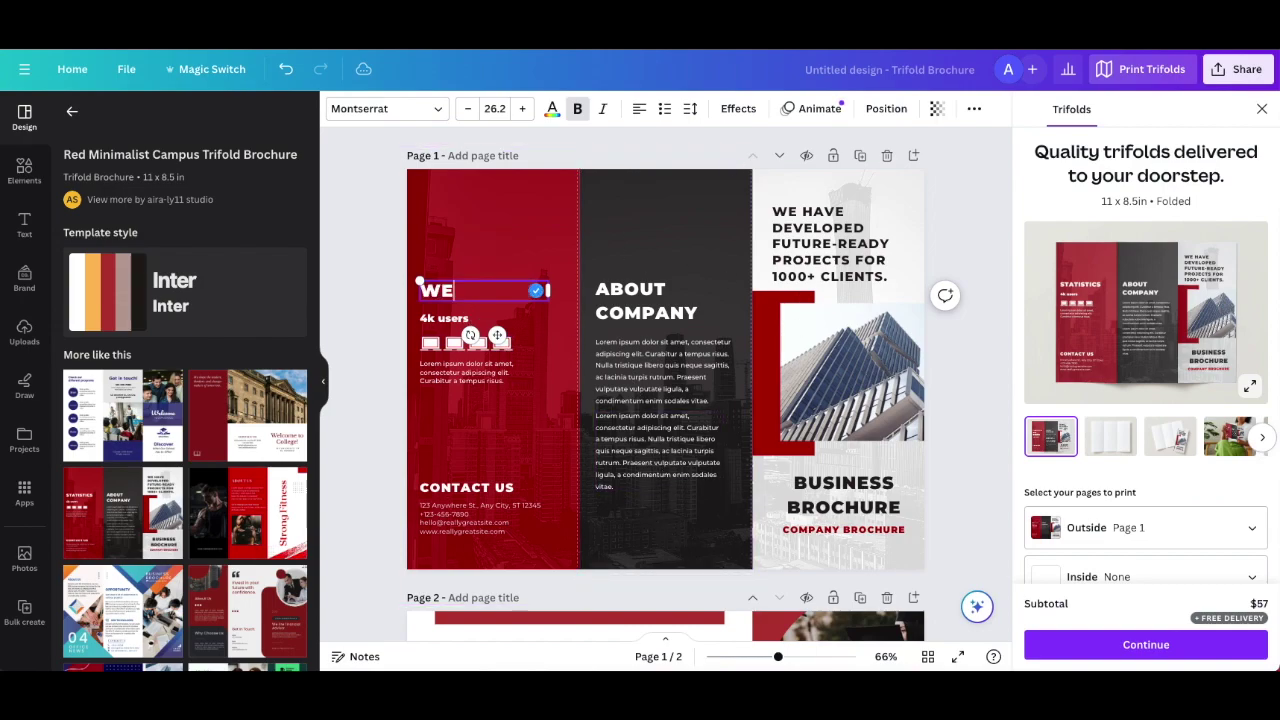
{"action": "type", "text": "BSITE"}
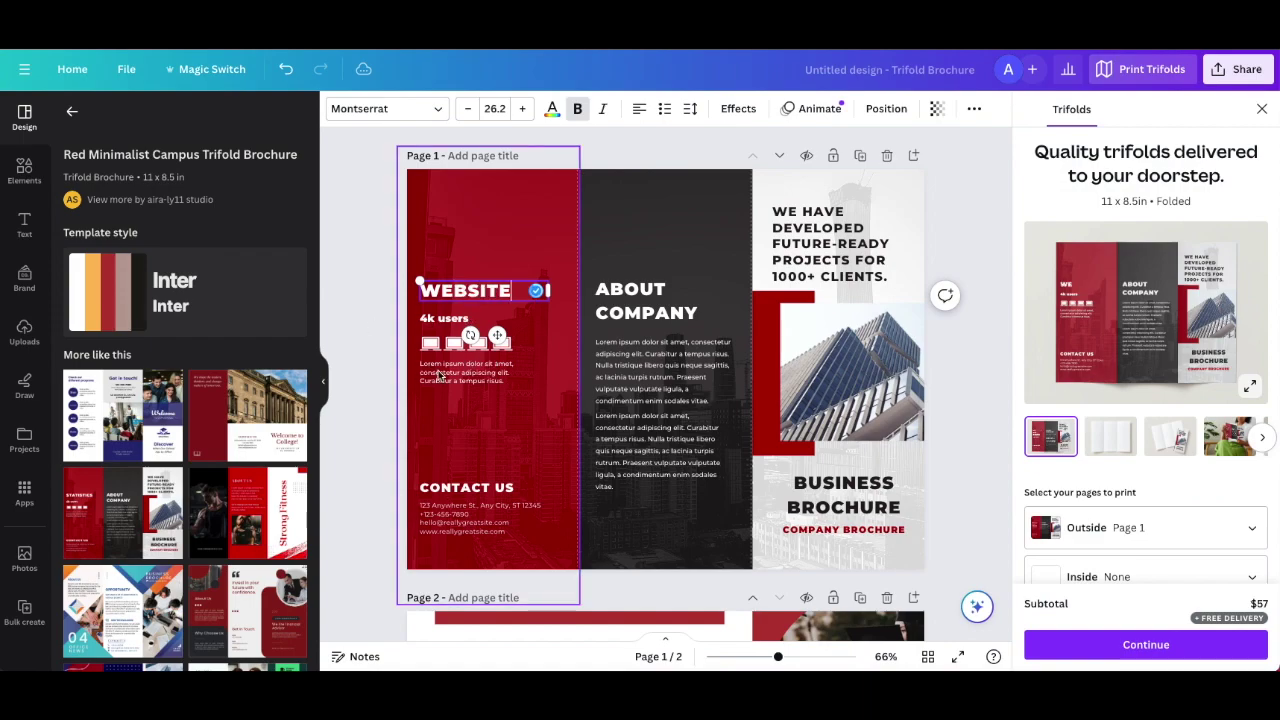
{"action": "left_click", "coordinate": [368, 274]}
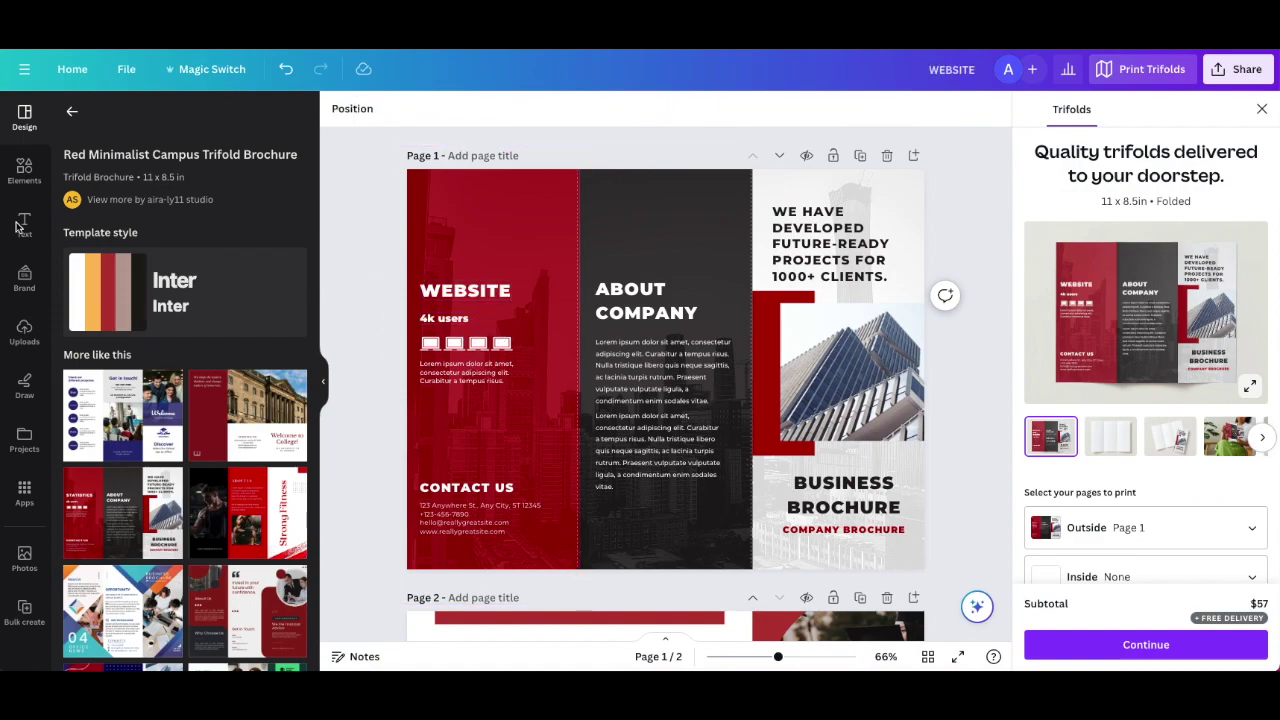
Search Elements for 'laptop' and add a laptop frame to page 1.
{"action": "left_click", "coordinate": [18, 172]}
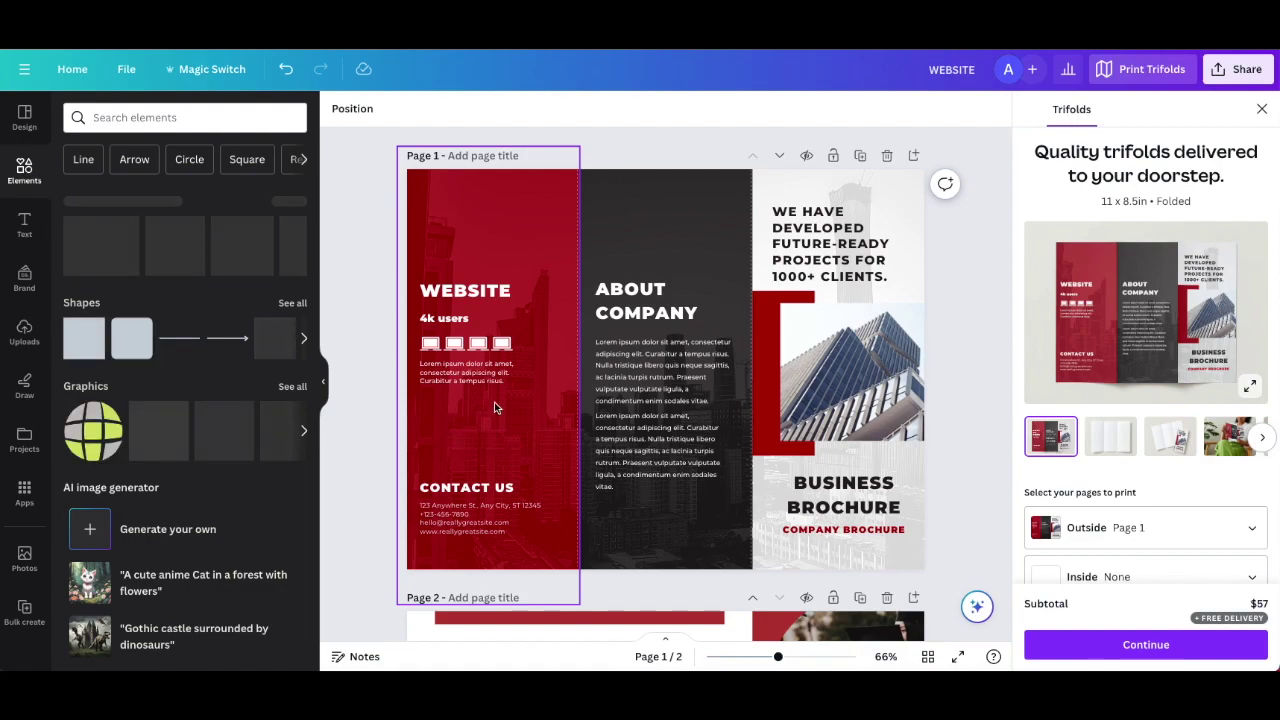
{"action": "left_click", "coordinate": [122, 117]}
{"action": "type", "text": "lapt"}
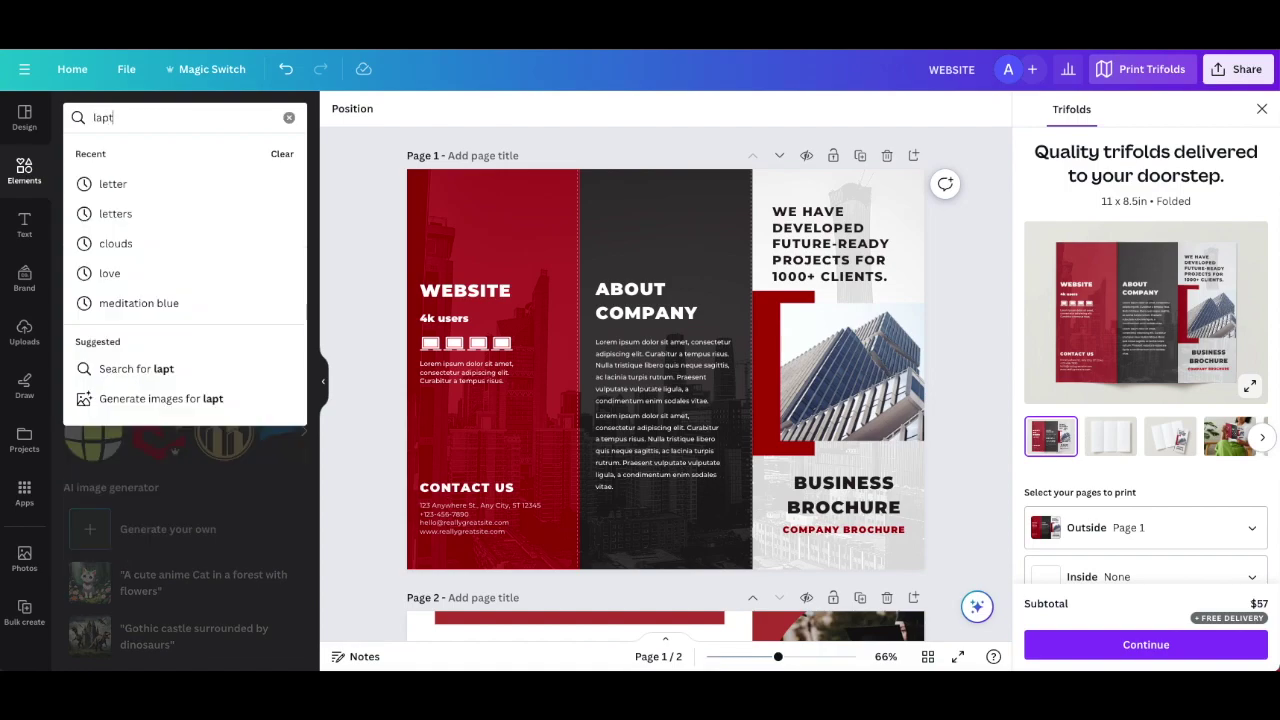
{"action": "type", "text": "op"}
{"action": "key", "text": "Return"}
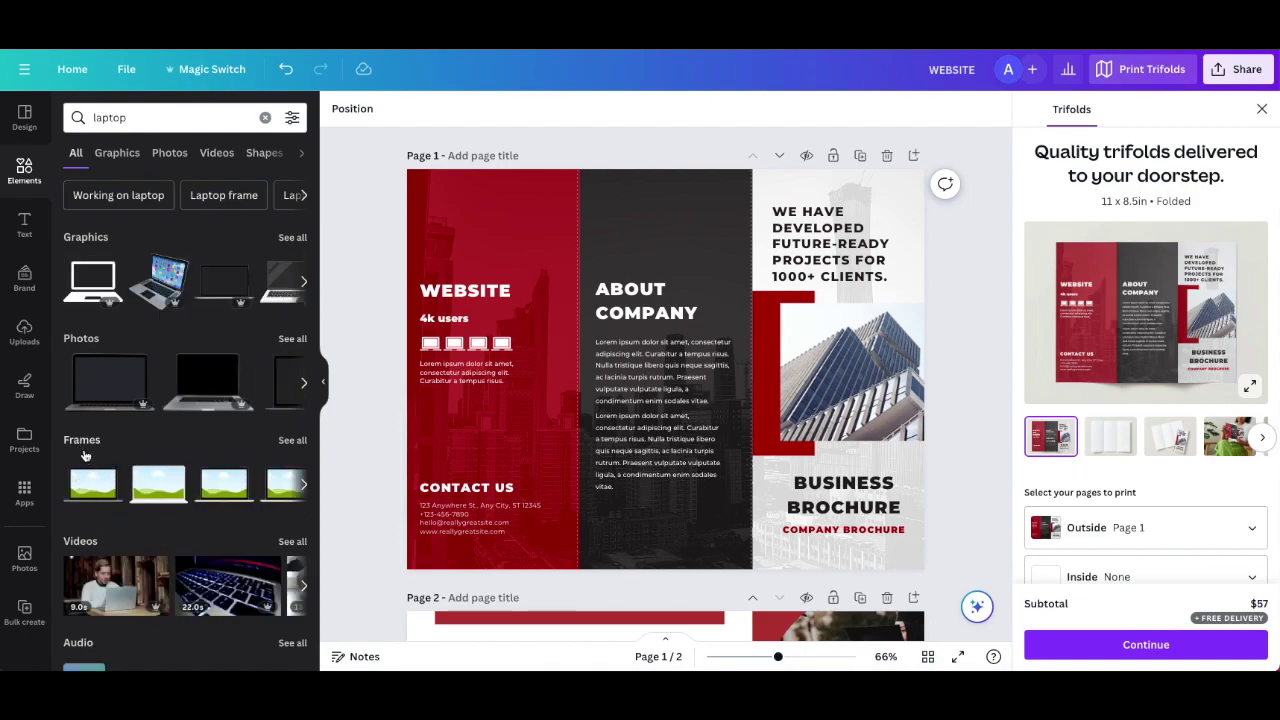
{"action": "mouse_move", "coordinate": [92, 484]}
{"action": "left_click", "coordinate": [88, 488]}
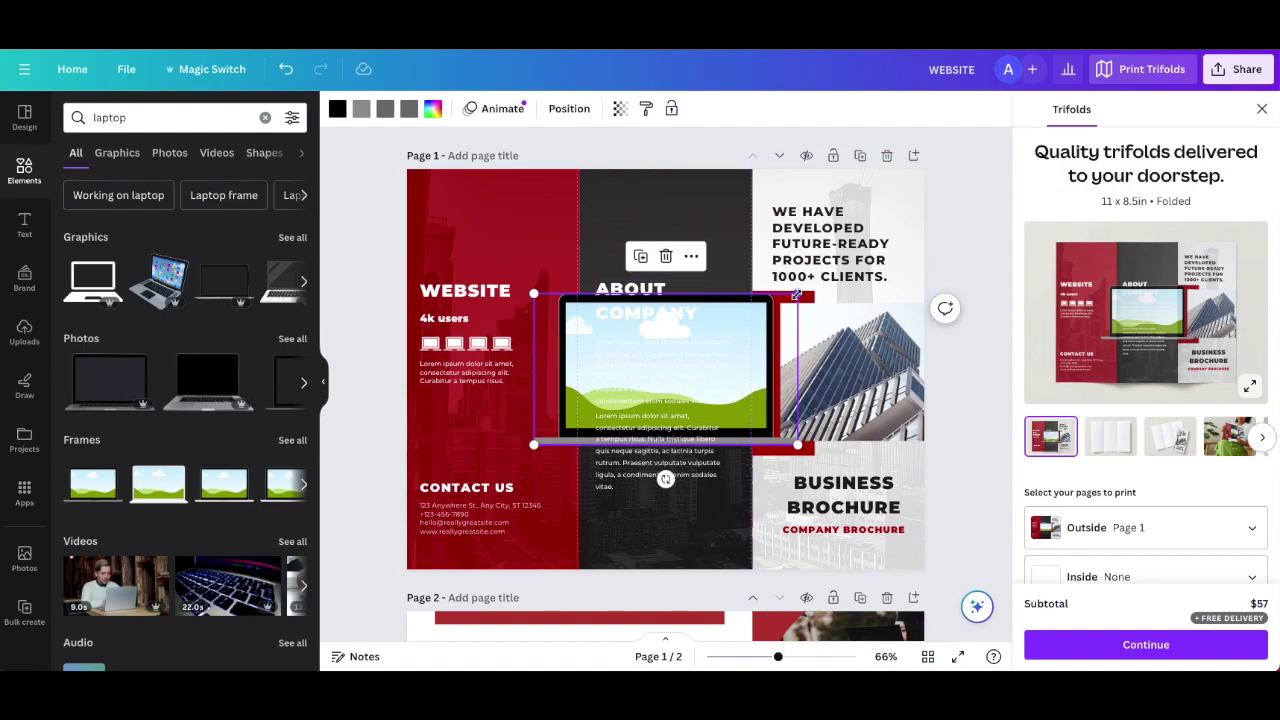
Shrink the laptop frame and place it below '4k users' in the left panel.
{"action": "left_click_drag", "start_coordinate": [797, 294], "coordinate": [640, 385]}
{"action": "left_click_drag", "start_coordinate": [566, 415], "coordinate": [445, 427]}
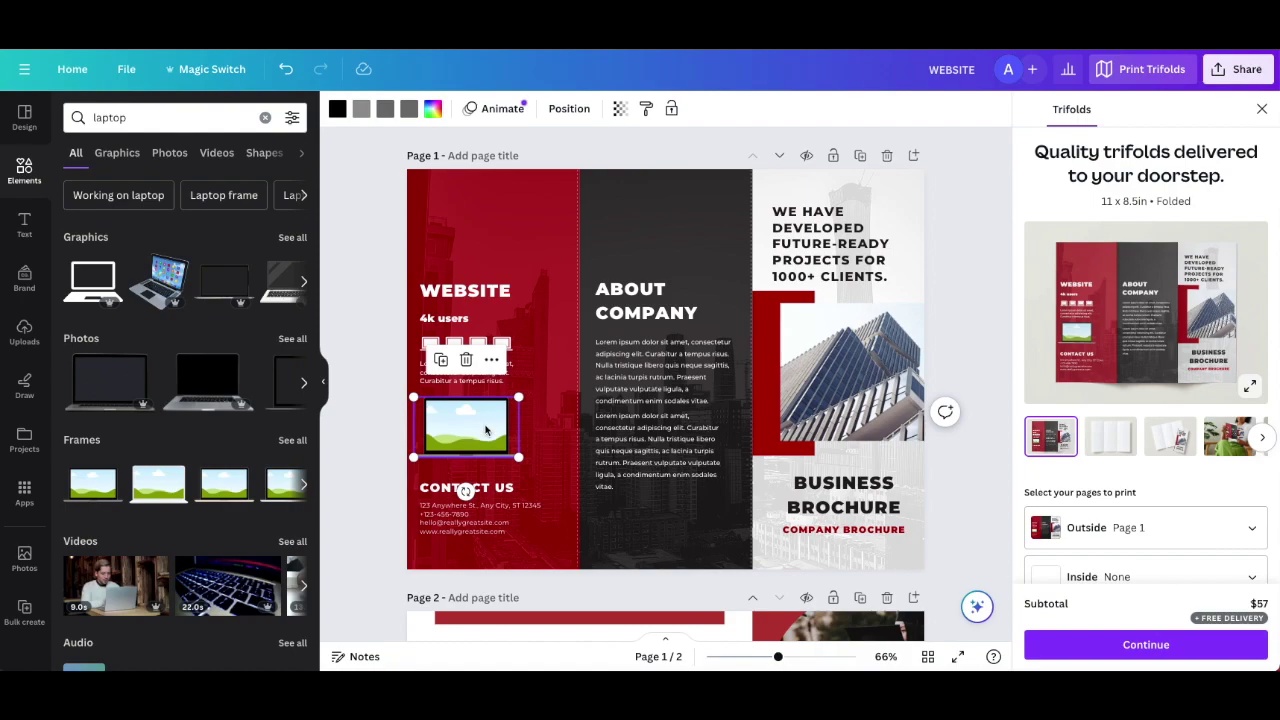
{"action": "left_click", "coordinate": [328, 197]}
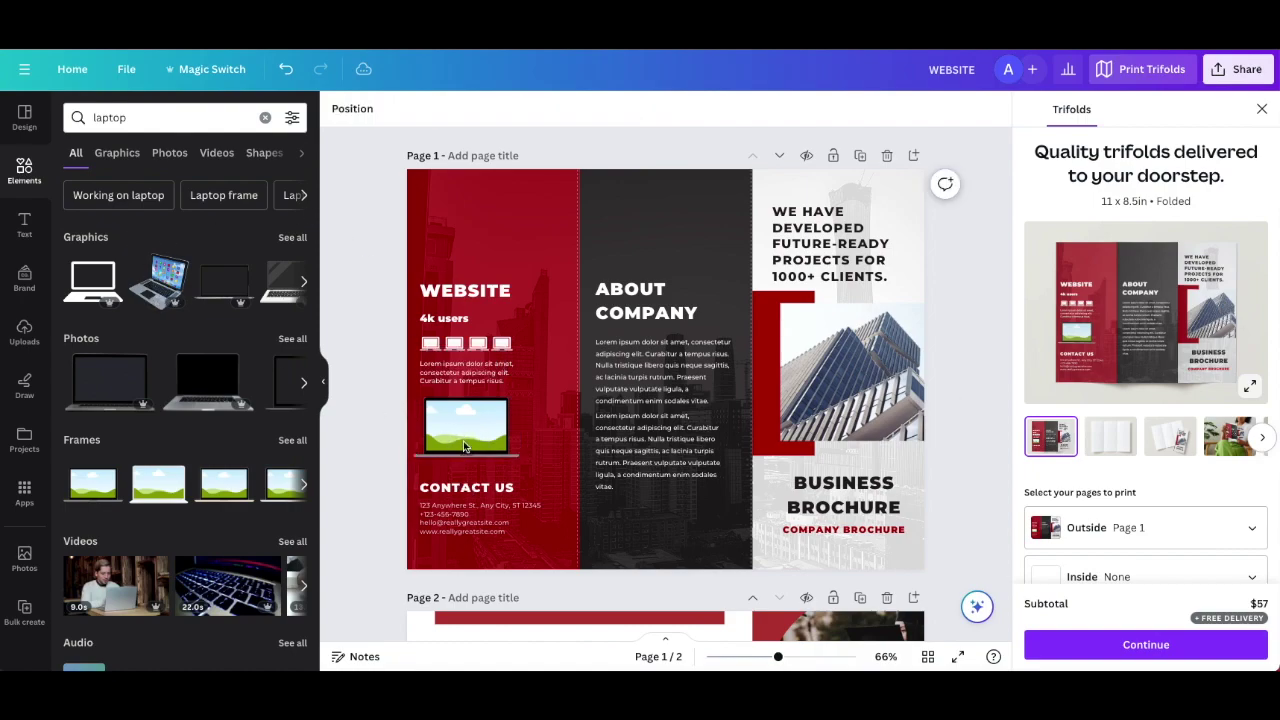
{"action": "left_click", "coordinate": [105, 118]}
{"action": "double_click", "coordinate": [105, 118]}
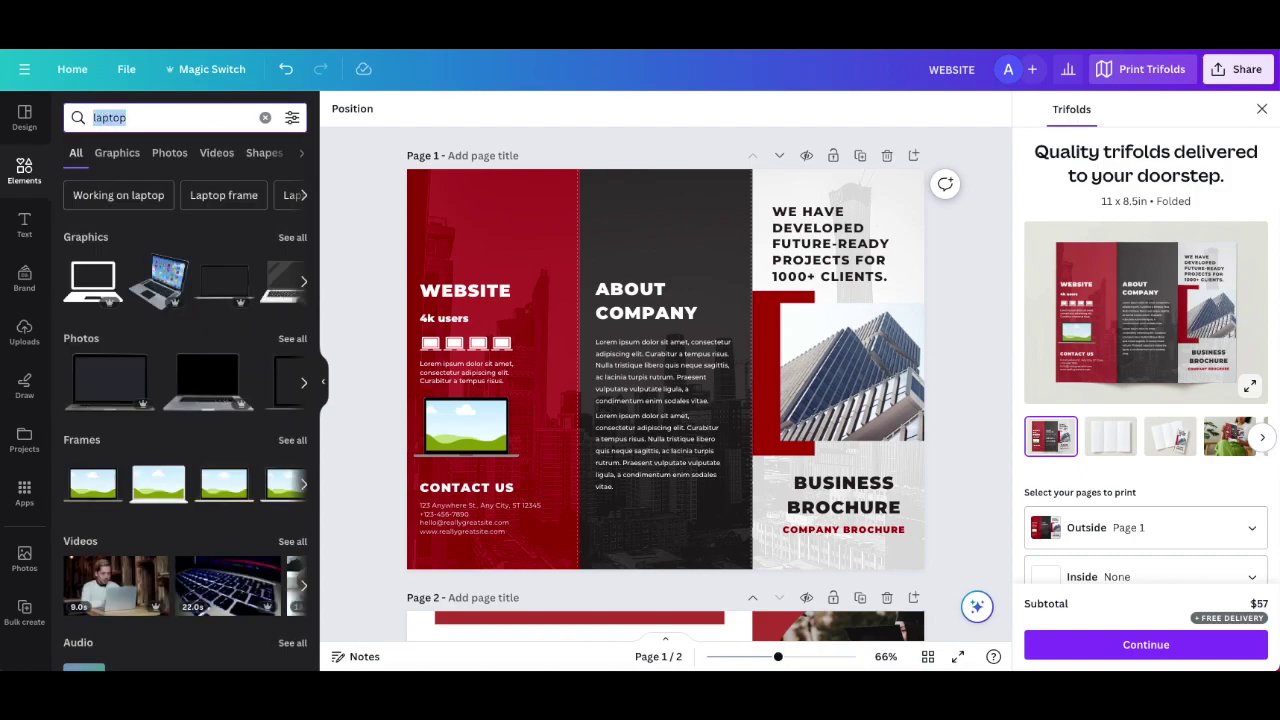
Find a 'cow' photo and drop it into the laptop frame's screen.
{"action": "type", "text": "cow"}
{"action": "key", "text": "Return"}
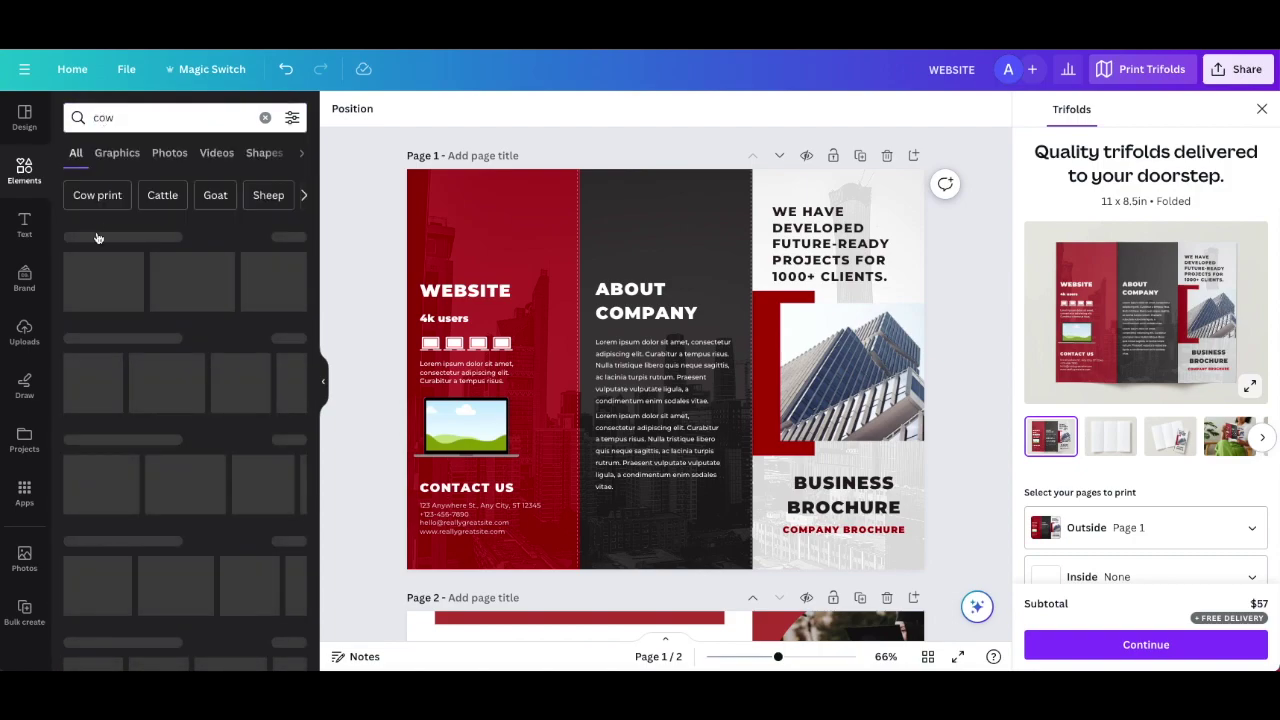
{"action": "left_click", "coordinate": [169, 155]}
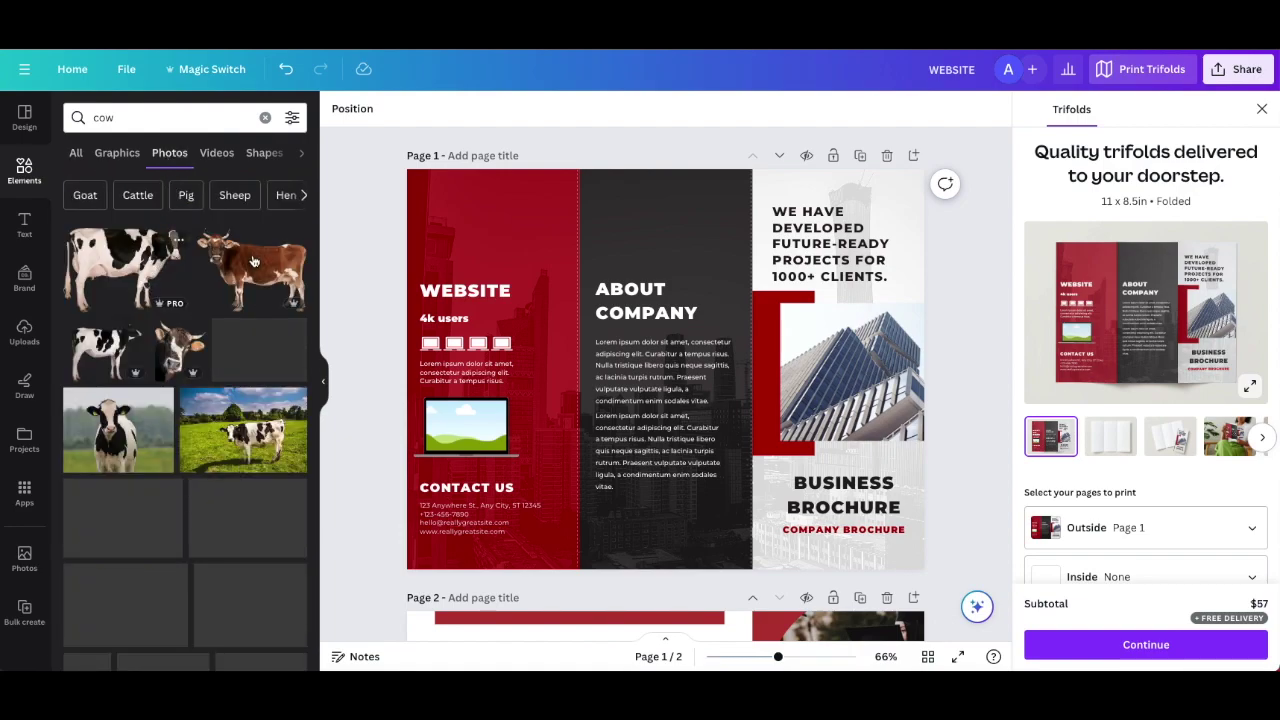
{"action": "left_click", "coordinate": [117, 435]}
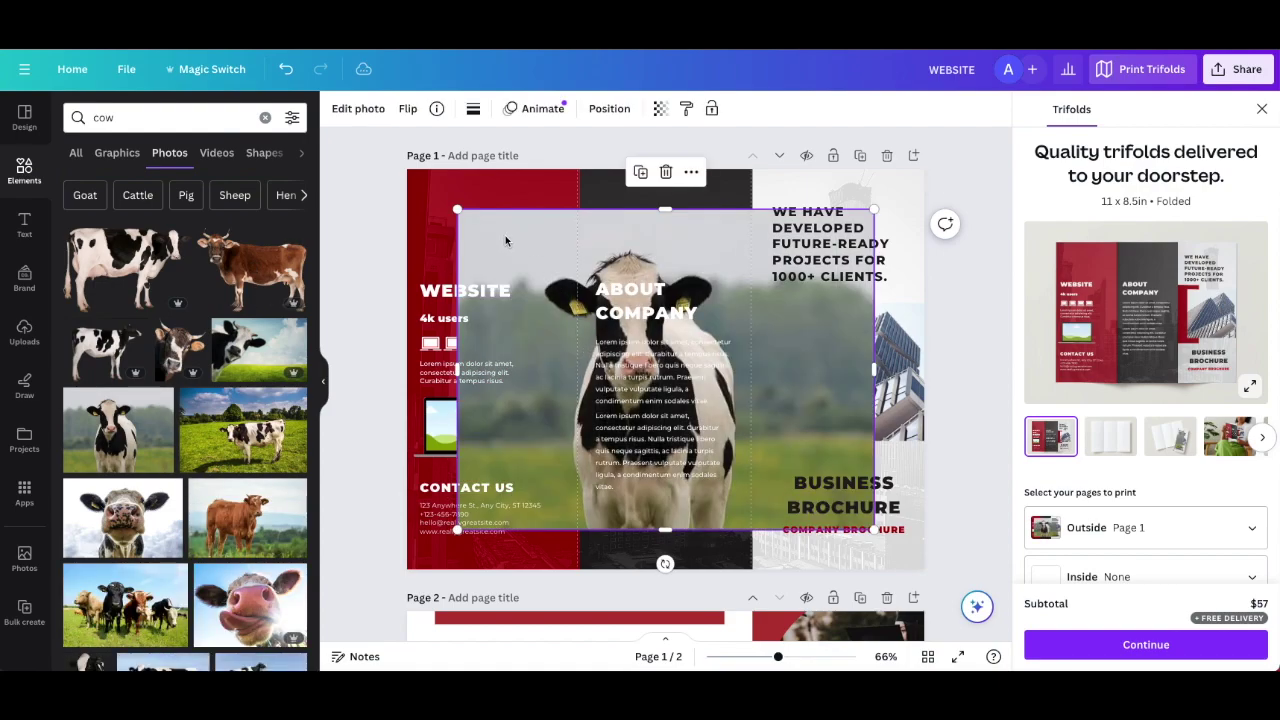
{"action": "left_click_drag", "start_coordinate": [483, 256], "coordinate": [443, 421]}
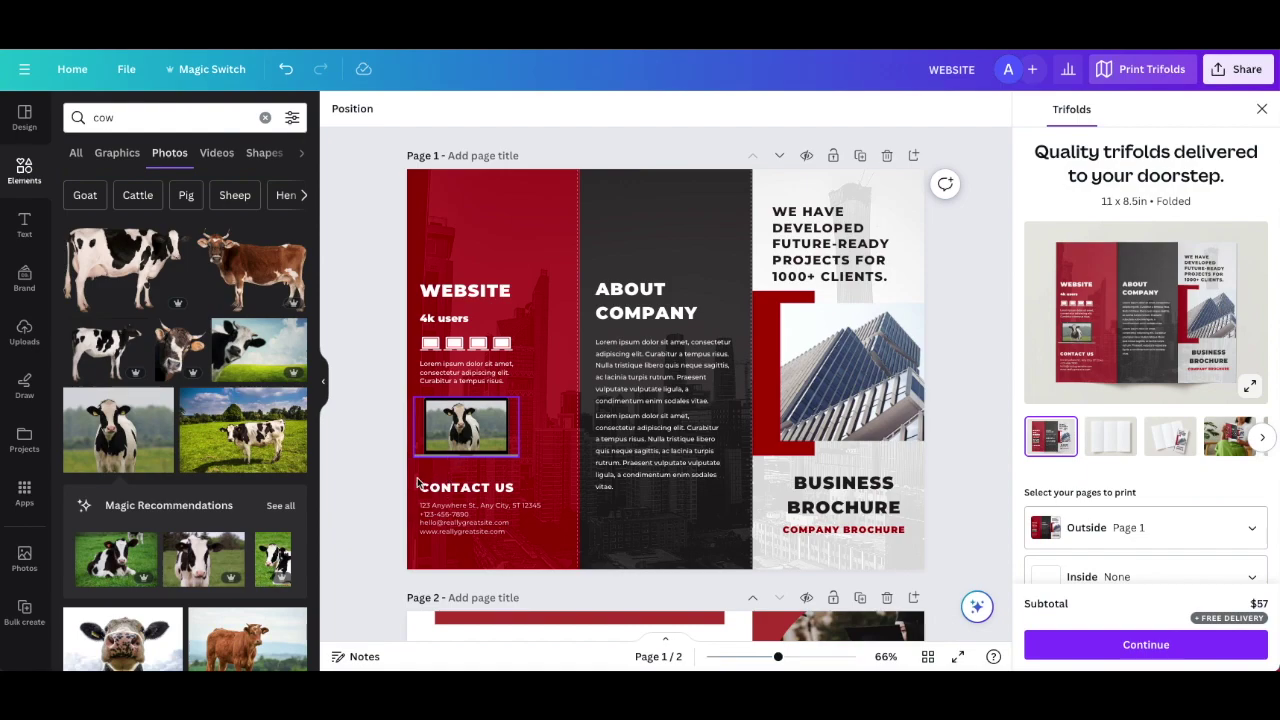
Set the trifold's inside to use Page 2 of the design.
{"action": "scroll", "coordinate": [416, 460], "scroll_direction": "down", "scroll_amount": 5}
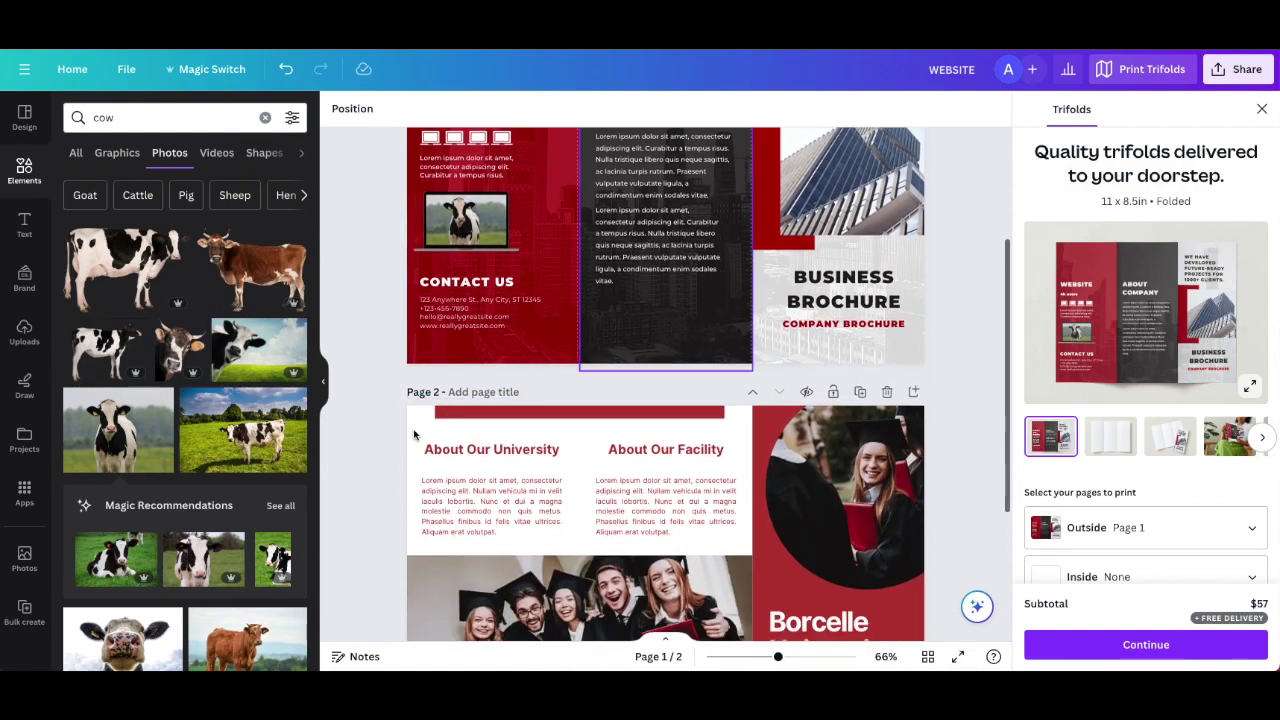
{"action": "scroll", "coordinate": [414, 433], "scroll_direction": "down", "scroll_amount": 5}
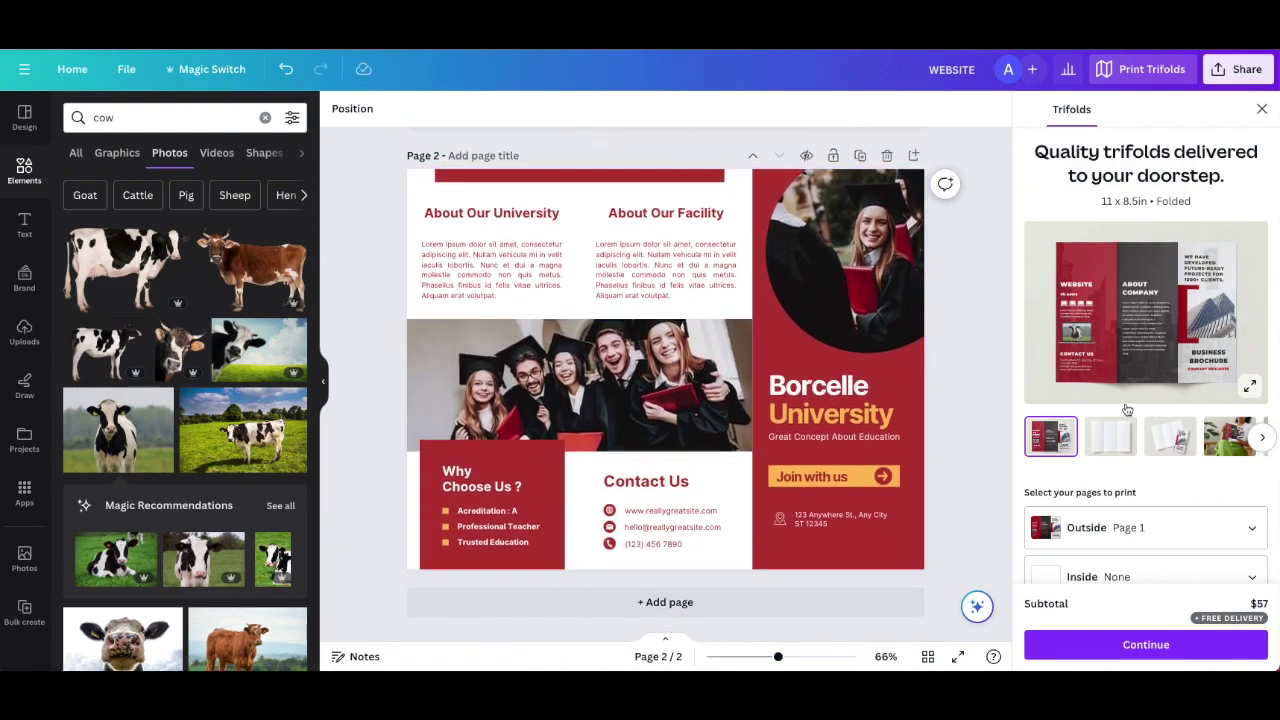
{"action": "scroll", "coordinate": [1127, 410], "scroll_direction": "down", "scroll_amount": 5}
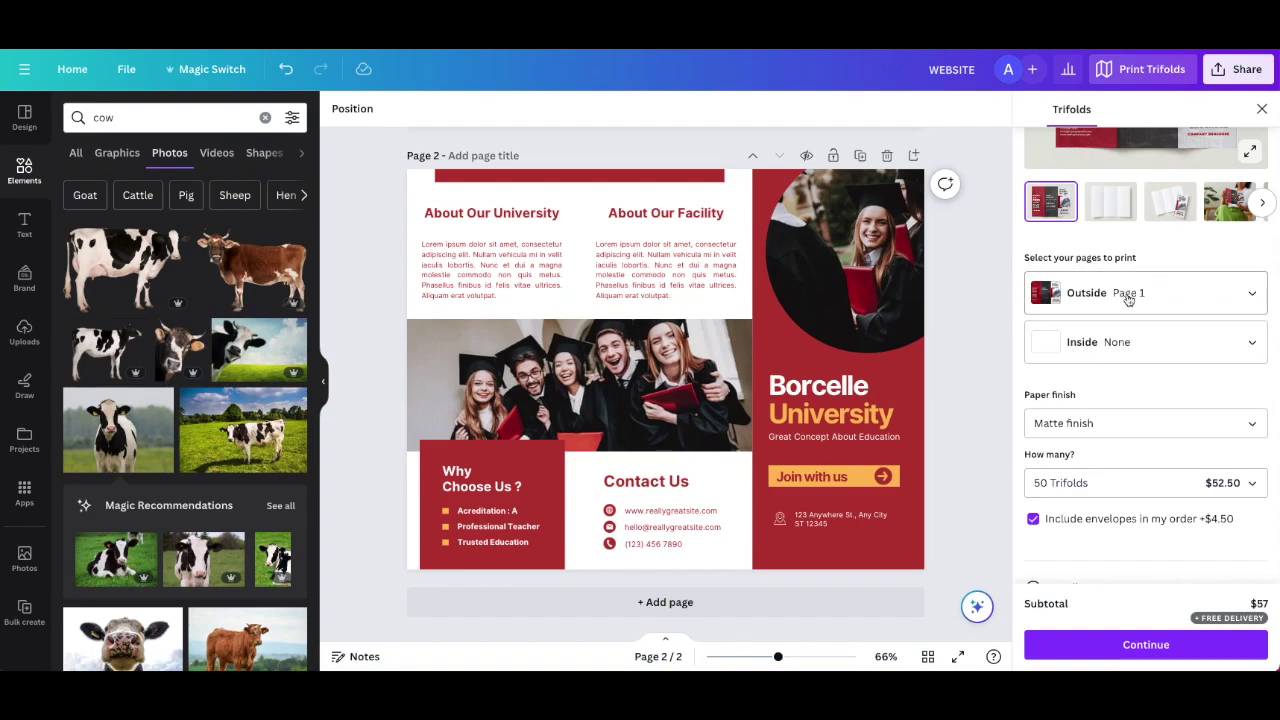
{"action": "scroll", "coordinate": [980, 296], "scroll_direction": "up", "scroll_amount": 9}
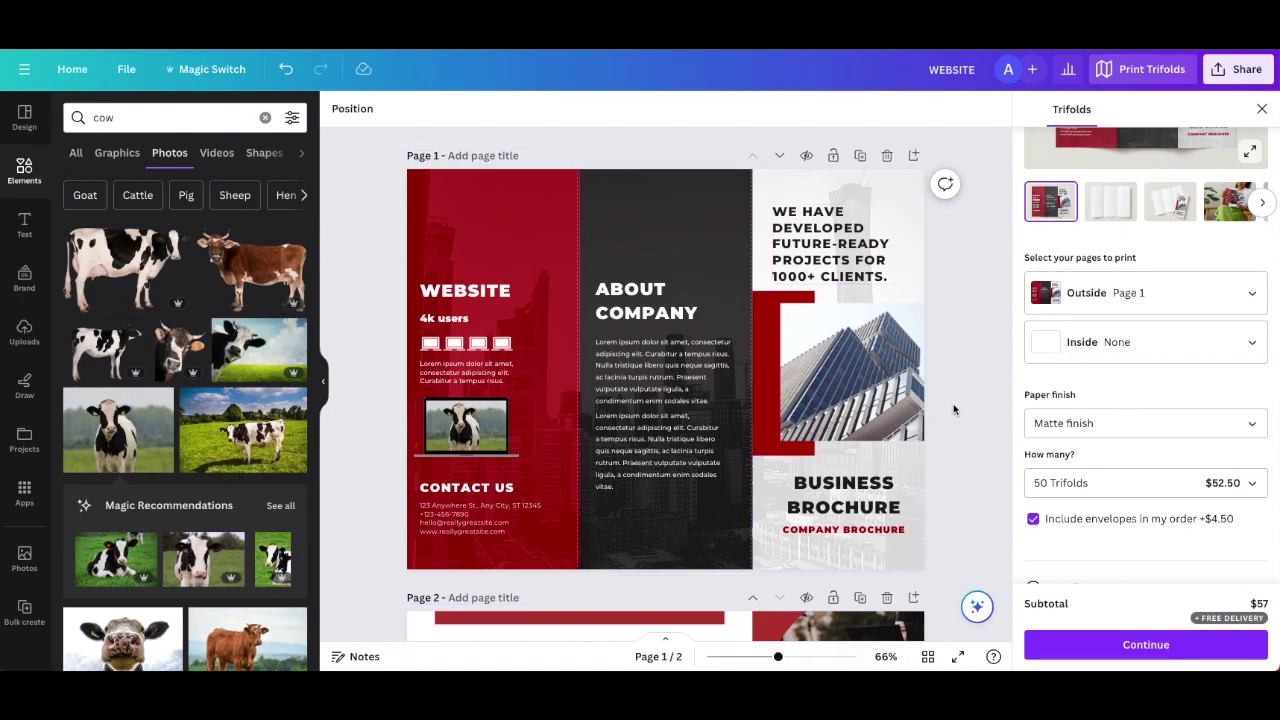
{"action": "scroll", "coordinate": [953, 403], "scroll_direction": "down", "scroll_amount": 3}
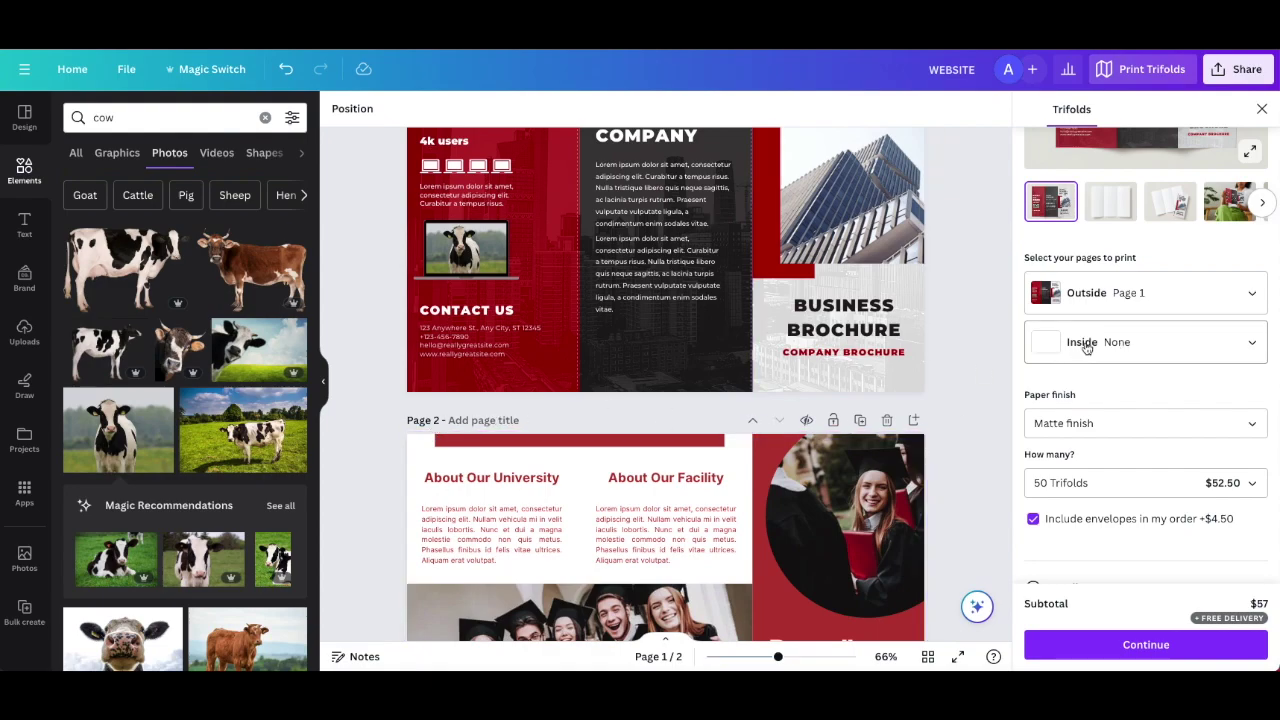
{"action": "left_click", "coordinate": [1086, 347]}
{"action": "left_click", "coordinate": [1090, 426]}
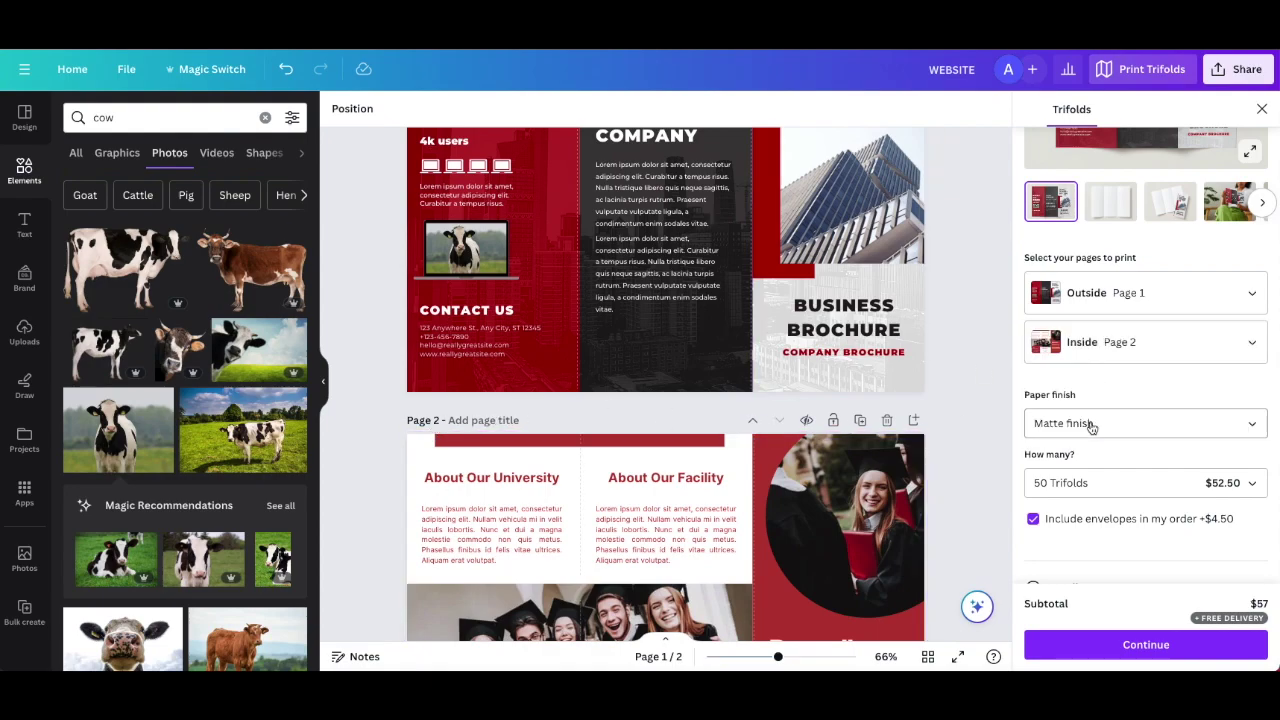
Preview the brochure as a printed mockup and being read.
{"action": "scroll", "coordinate": [1130, 423], "scroll_direction": "down", "scroll_amount": 2}
{"action": "scroll", "coordinate": [1133, 423], "scroll_direction": "up", "scroll_amount": 5}
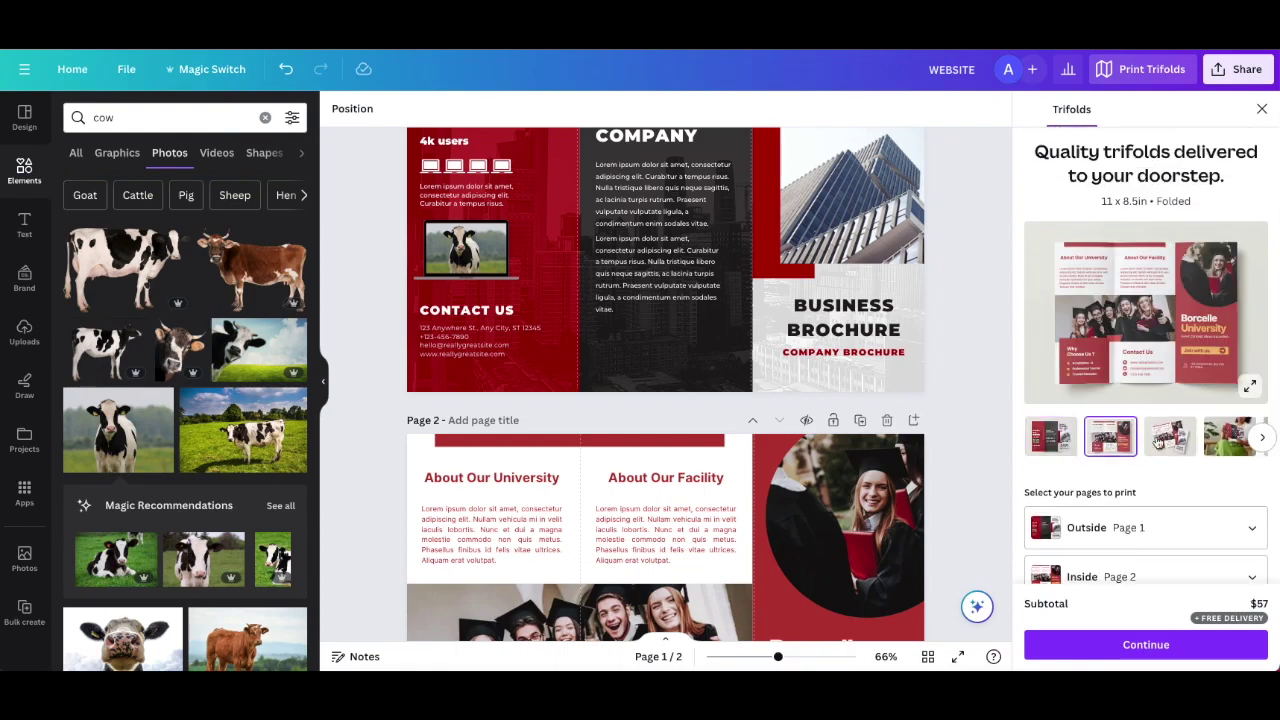
{"action": "left_click", "coordinate": [1172, 442]}
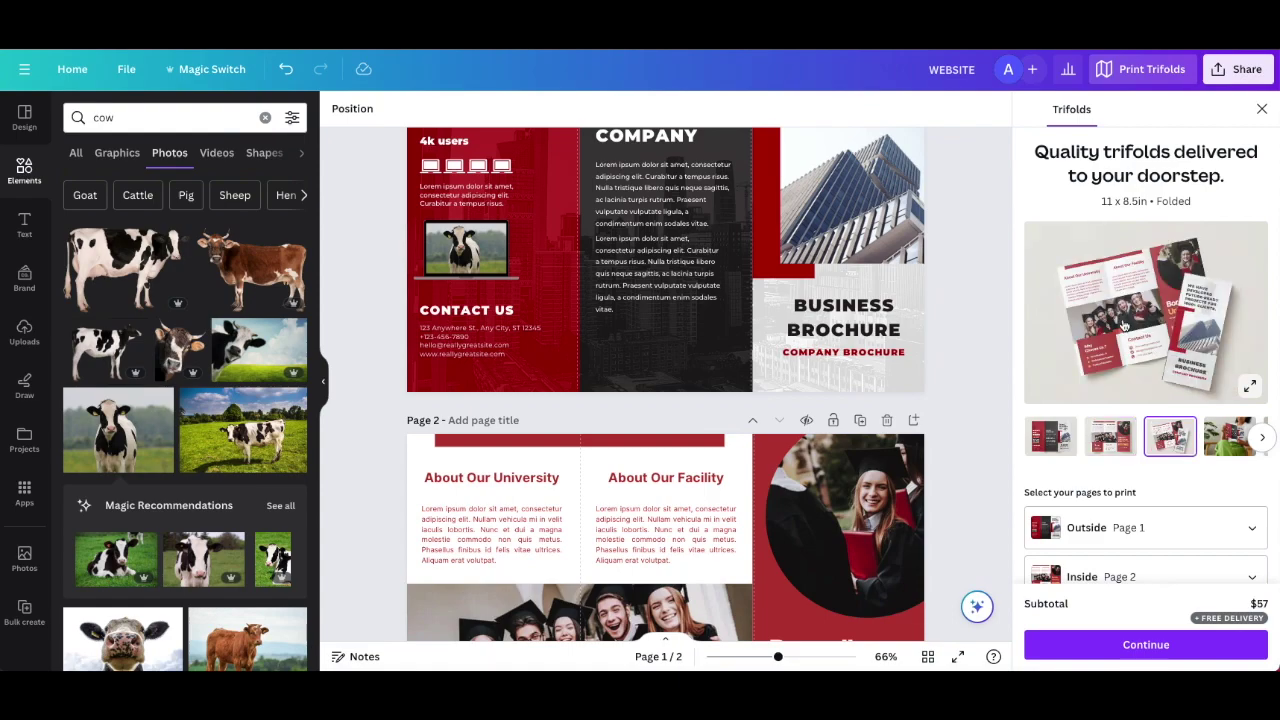
{"action": "left_click", "coordinate": [1230, 440]}
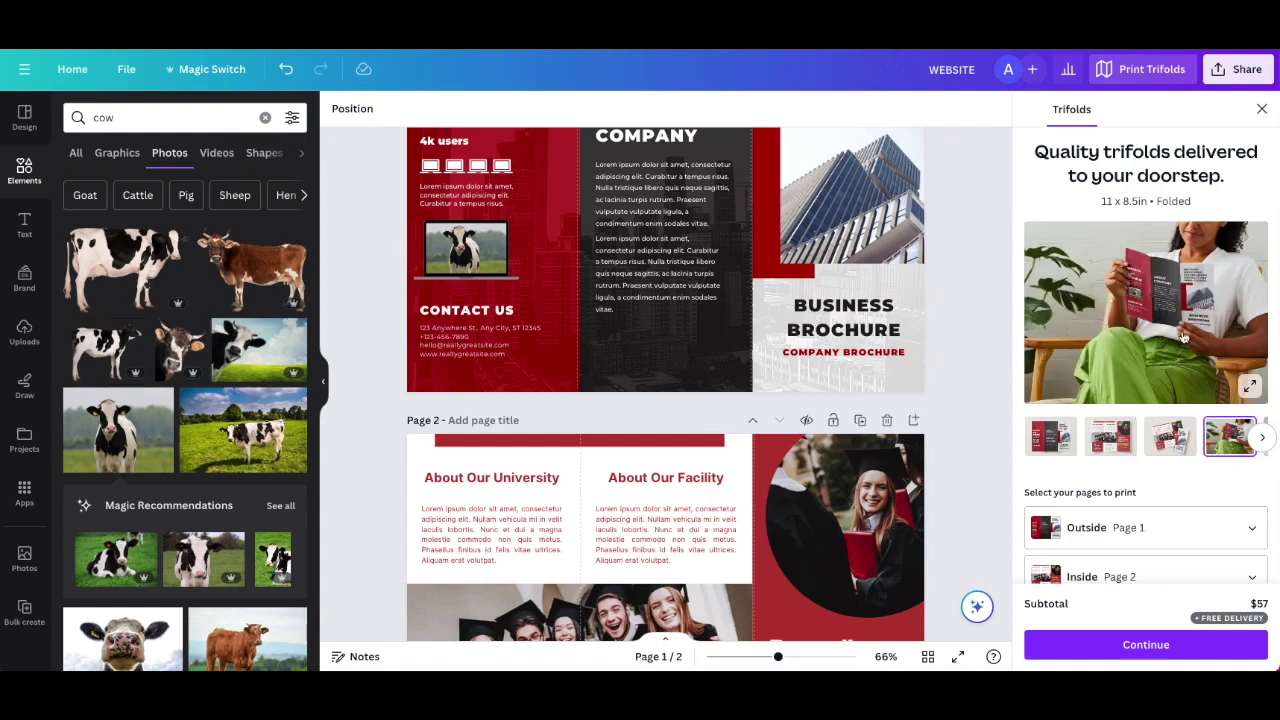
{"action": "scroll", "coordinate": [1166, 492], "scroll_direction": "down", "scroll_amount": 3}
{"action": "scroll", "coordinate": [1166, 492], "scroll_direction": "down", "scroll_amount": 2}
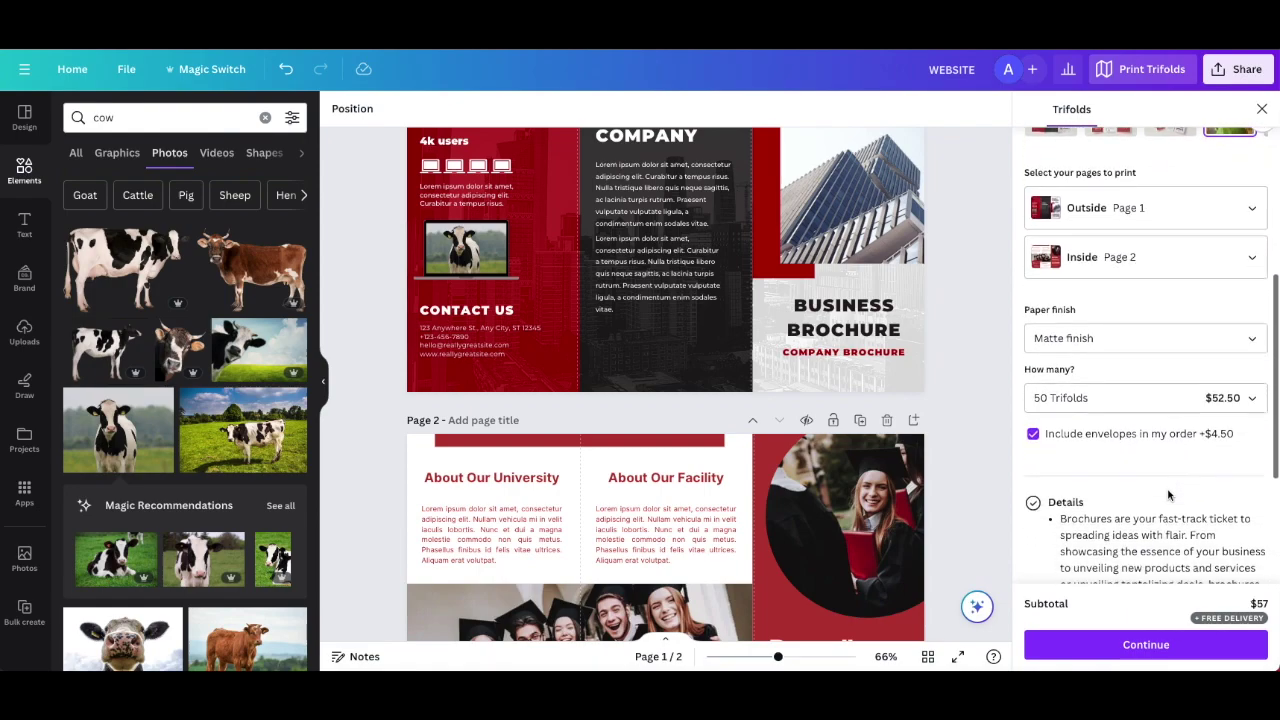
{"action": "scroll", "coordinate": [1166, 492], "scroll_direction": "down", "scroll_amount": 1}
Change the paper finish from matte to Gloss.
{"action": "left_click", "coordinate": [1056, 292]}
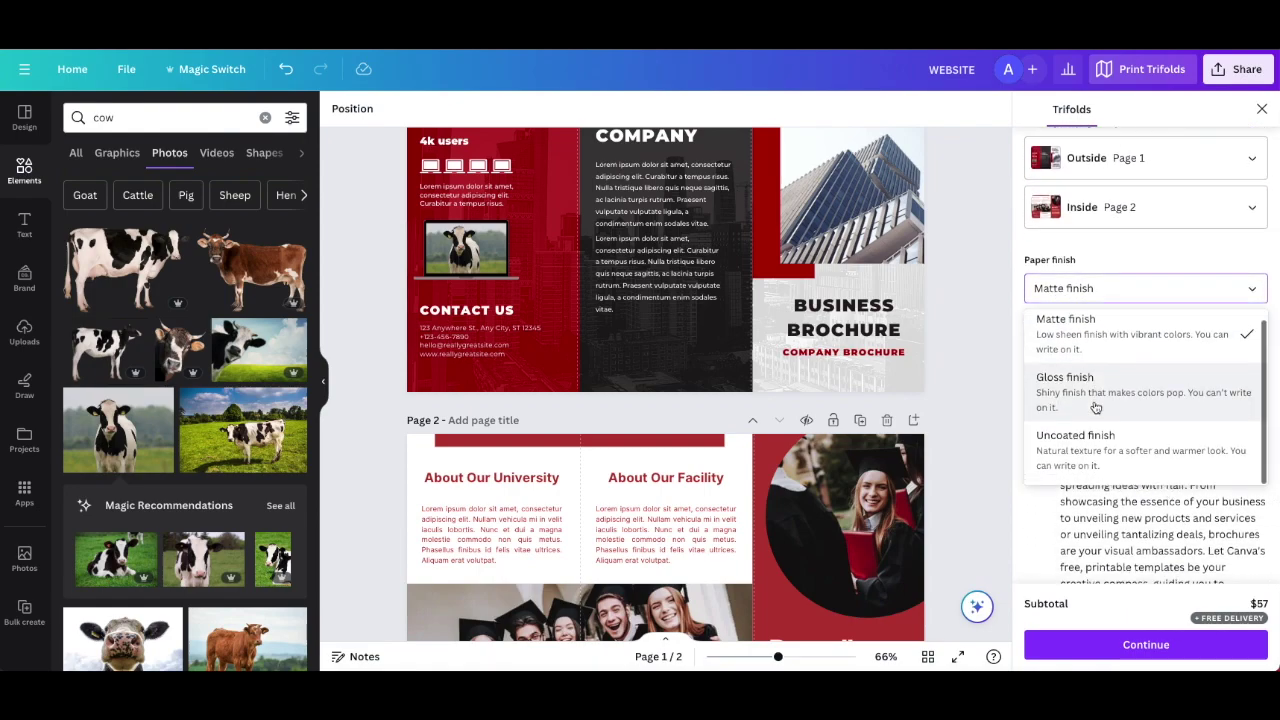
{"action": "left_click", "coordinate": [1105, 288]}
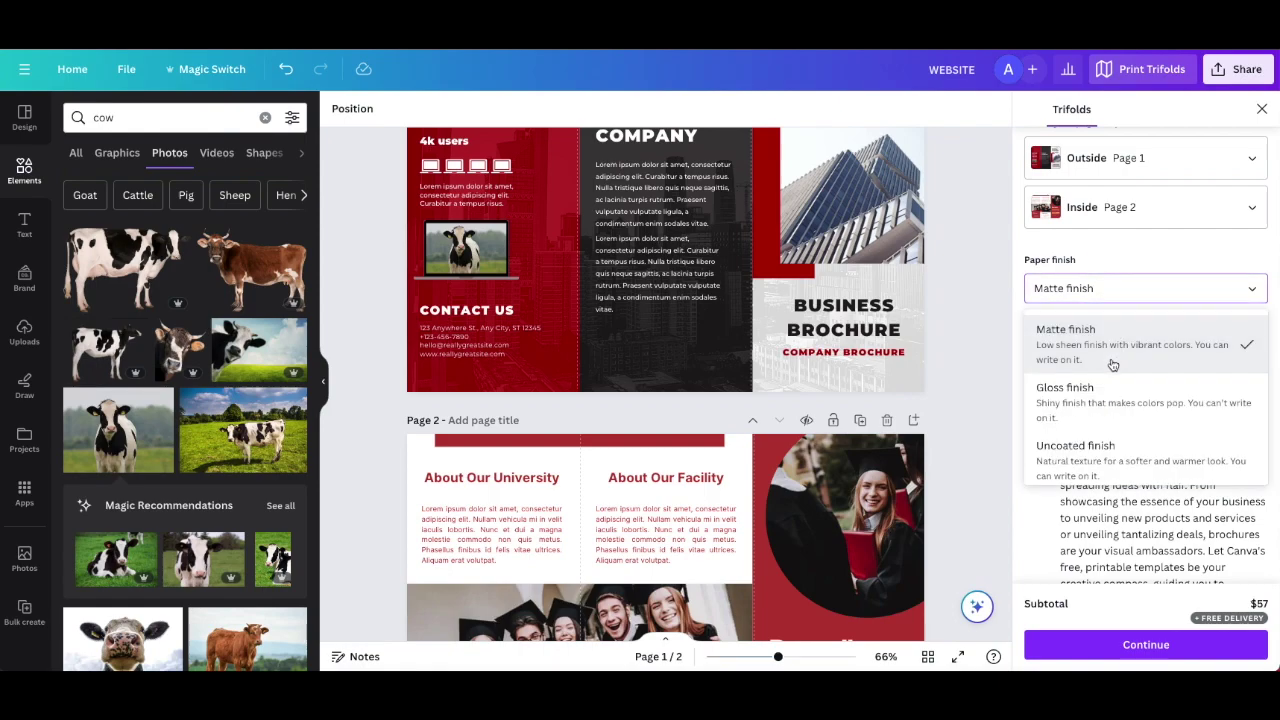
{"action": "left_click", "coordinate": [1088, 406]}
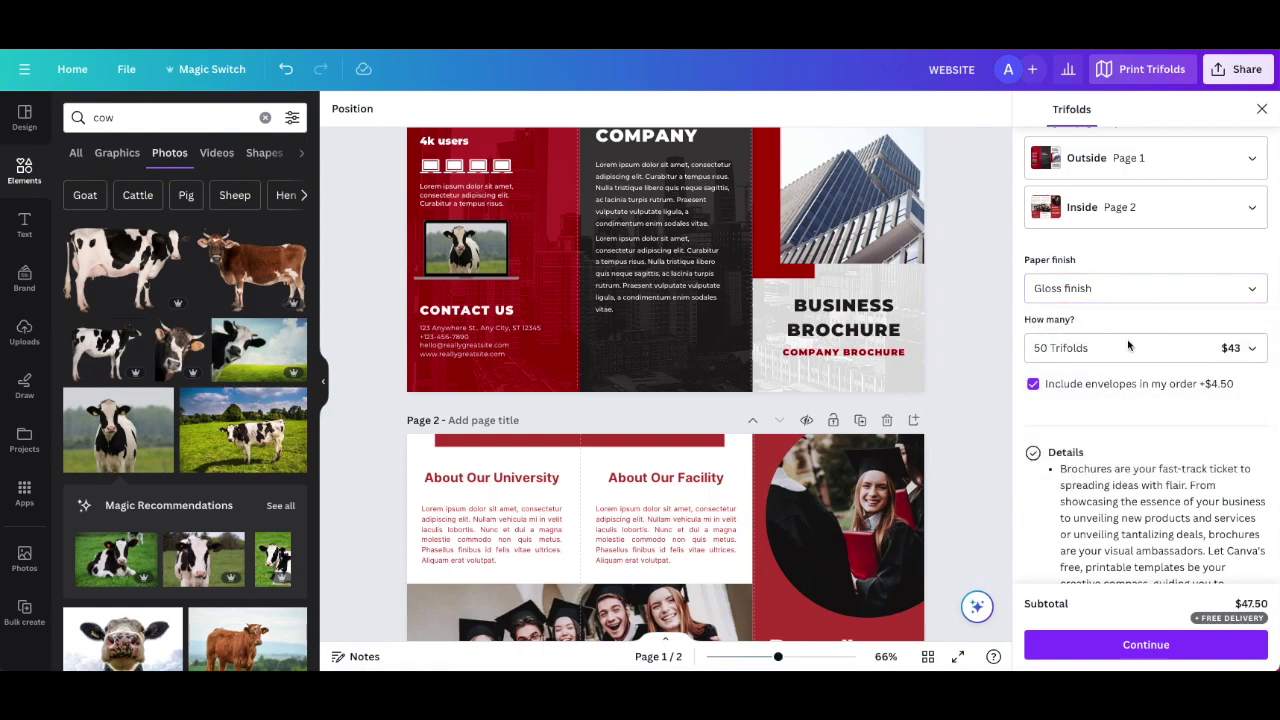
Review the quantity options and keep 50 Trifolds, for a $47.50 subtotal.
{"action": "left_click", "coordinate": [1064, 348]}
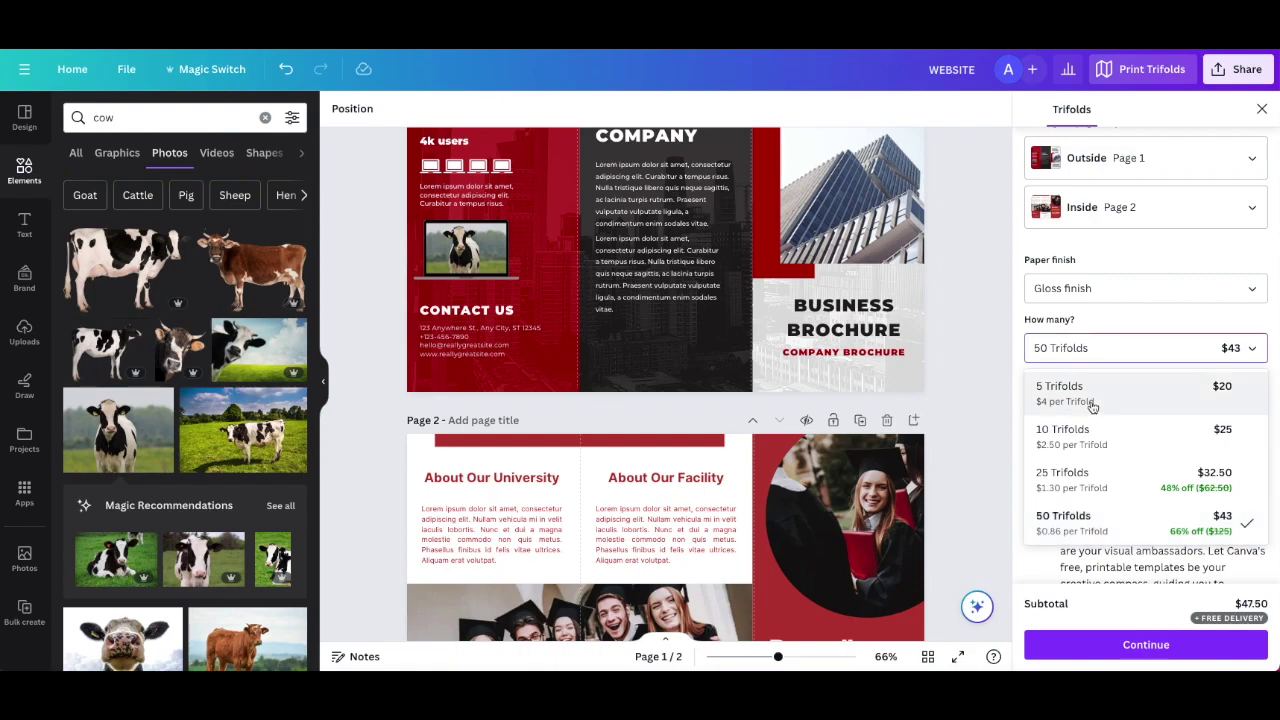
{"action": "scroll", "coordinate": [1092, 405], "scroll_direction": "up", "scroll_amount": 1}
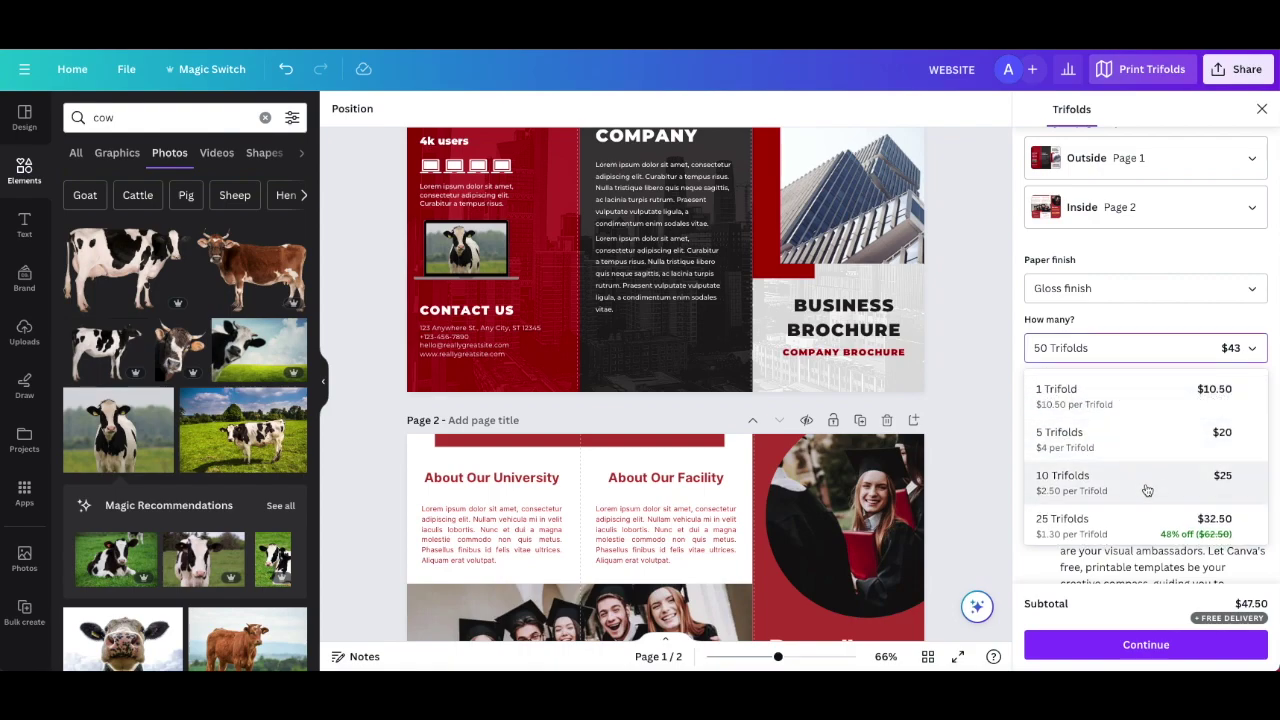
{"action": "scroll", "coordinate": [1142, 500], "scroll_direction": "down", "scroll_amount": 1}
{"action": "scroll", "coordinate": [1140, 510], "scroll_direction": "down", "scroll_amount": 2}
{"action": "scroll", "coordinate": [1140, 510], "scroll_direction": "down", "scroll_amount": 2}
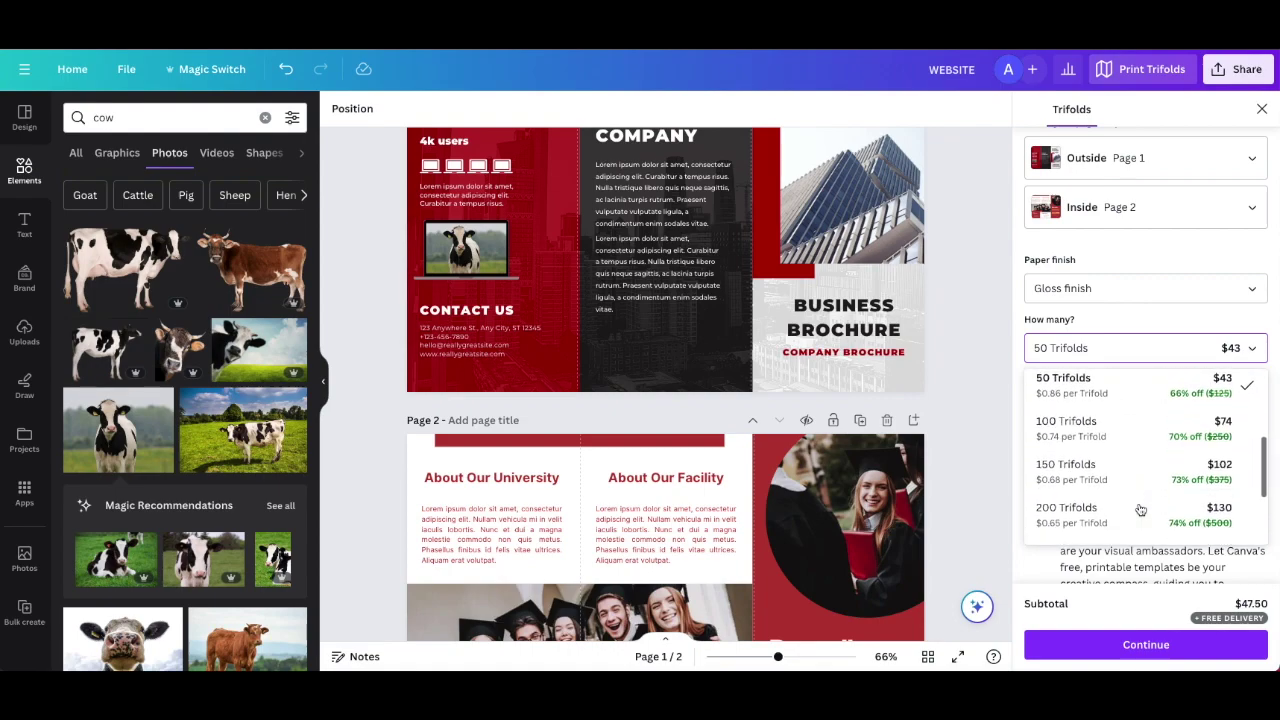
{"action": "scroll", "coordinate": [1140, 510], "scroll_direction": "down", "scroll_amount": 1}
{"action": "scroll", "coordinate": [1180, 470], "scroll_direction": "down", "scroll_amount": 1}
{"action": "scroll", "coordinate": [1205, 435], "scroll_direction": "down", "scroll_amount": 1}
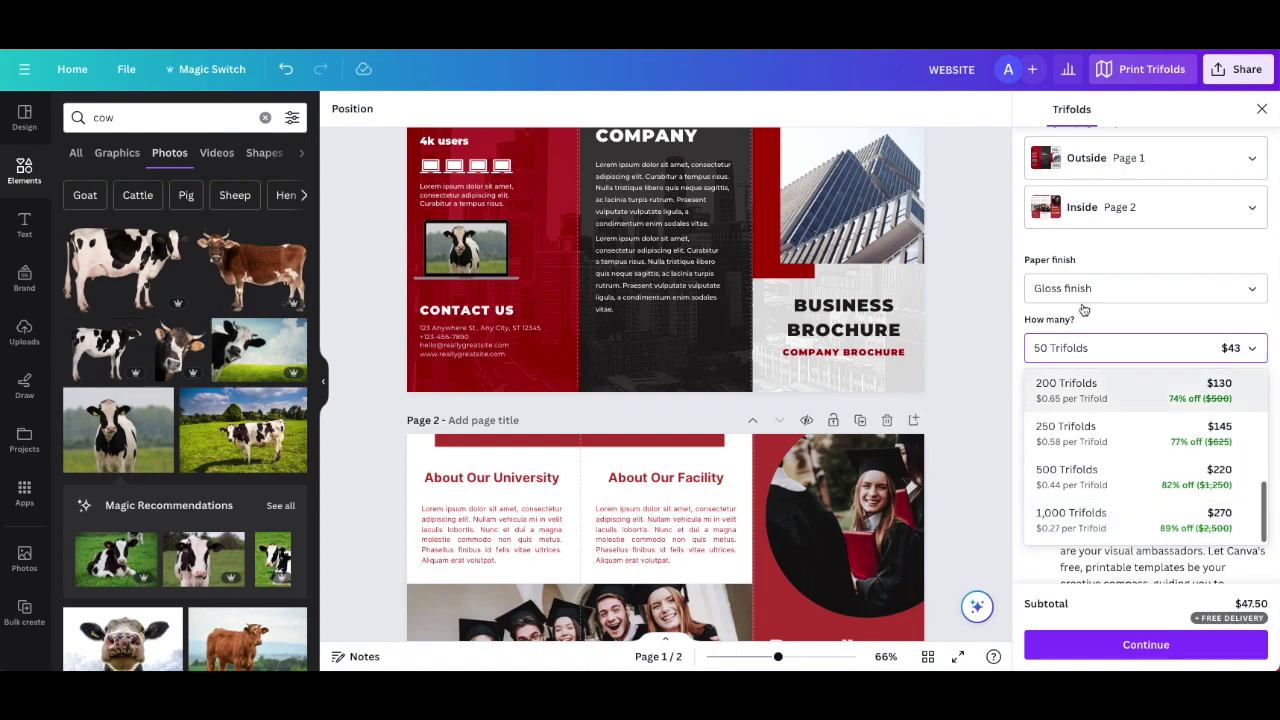
{"action": "scroll", "coordinate": [1180, 460], "scroll_direction": "up", "scroll_amount": 5}
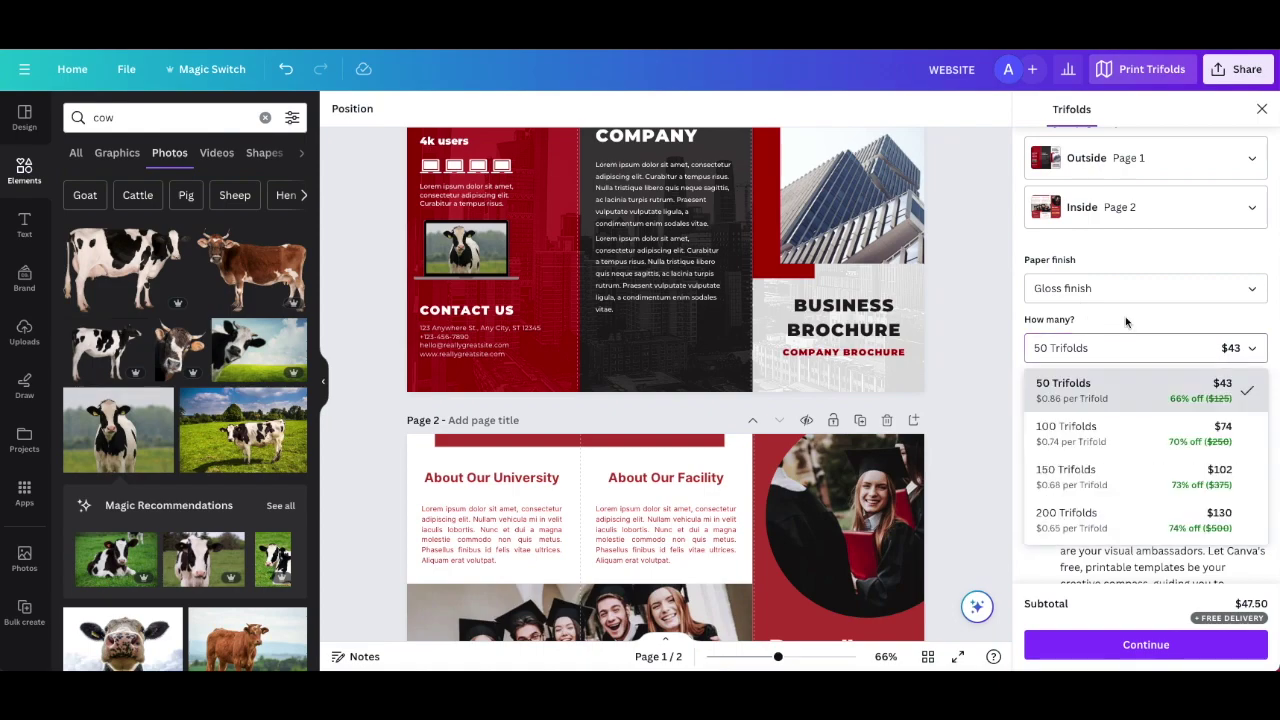
{"action": "left_click", "coordinate": [1117, 340]}
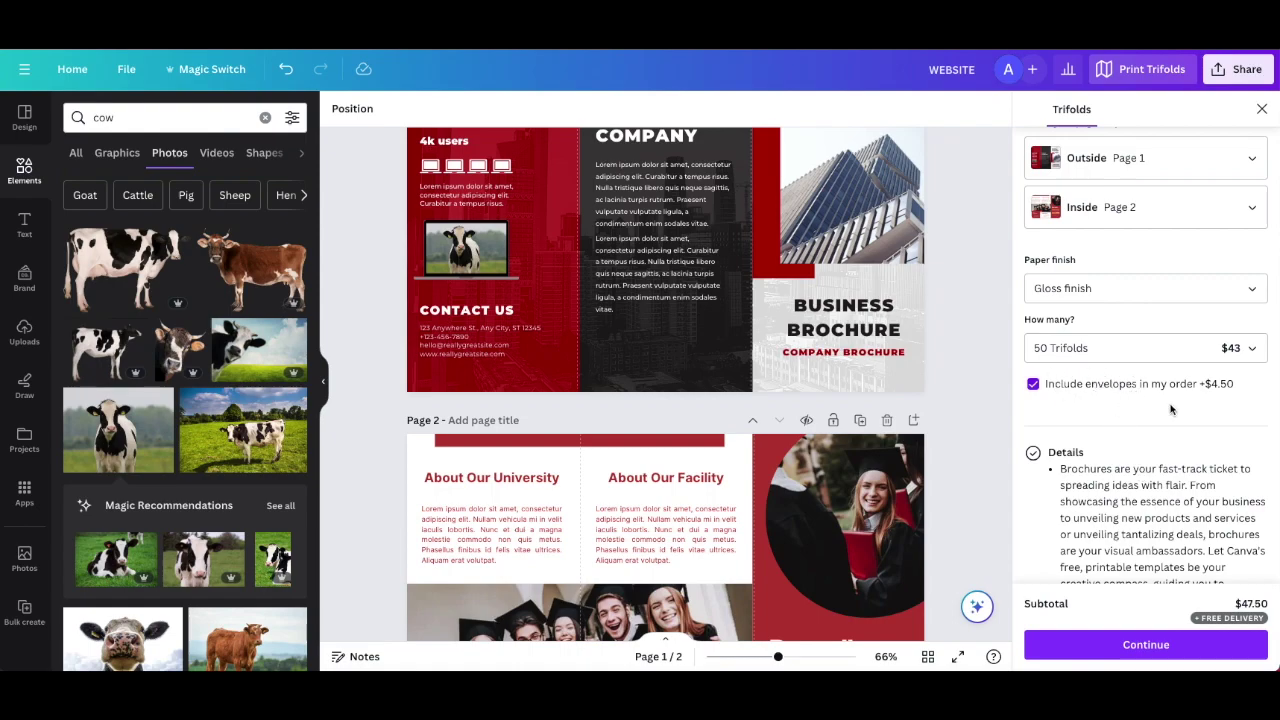
{"action": "scroll", "coordinate": [1105, 415], "scroll_direction": "down", "scroll_amount": 3}
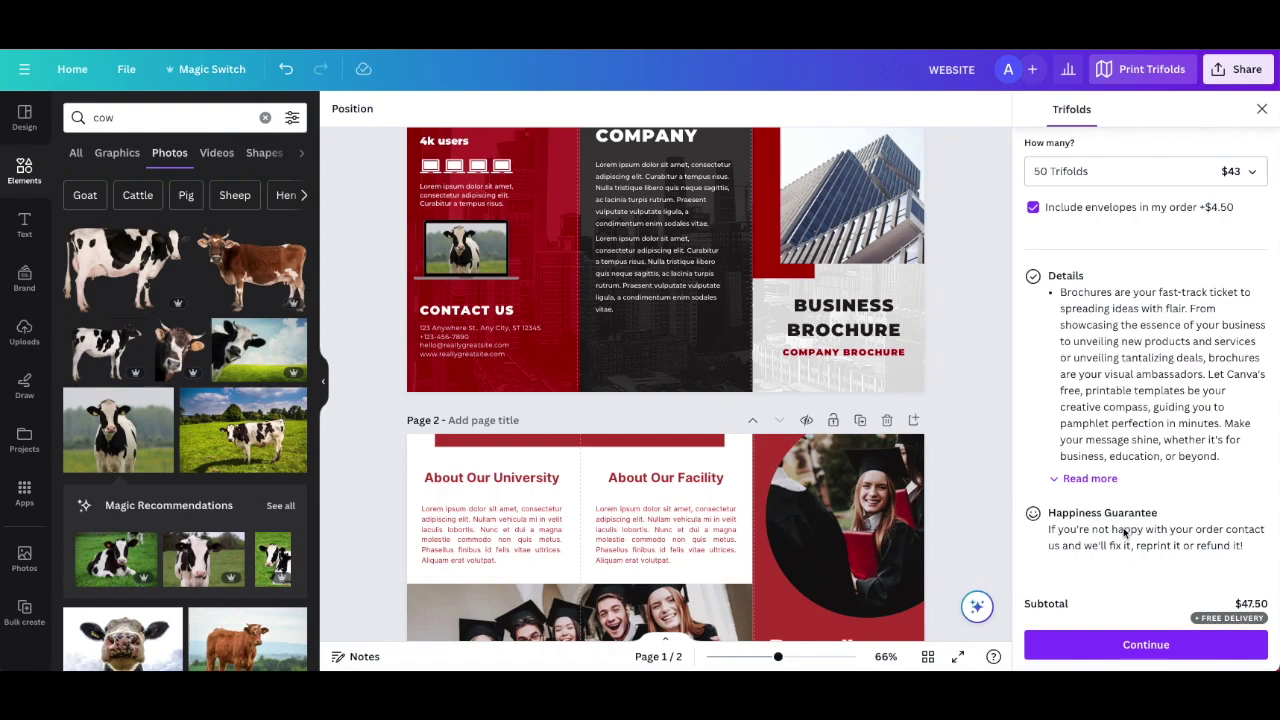
{"action": "scroll", "coordinate": [969, 466], "scroll_direction": "up", "scroll_amount": 3}
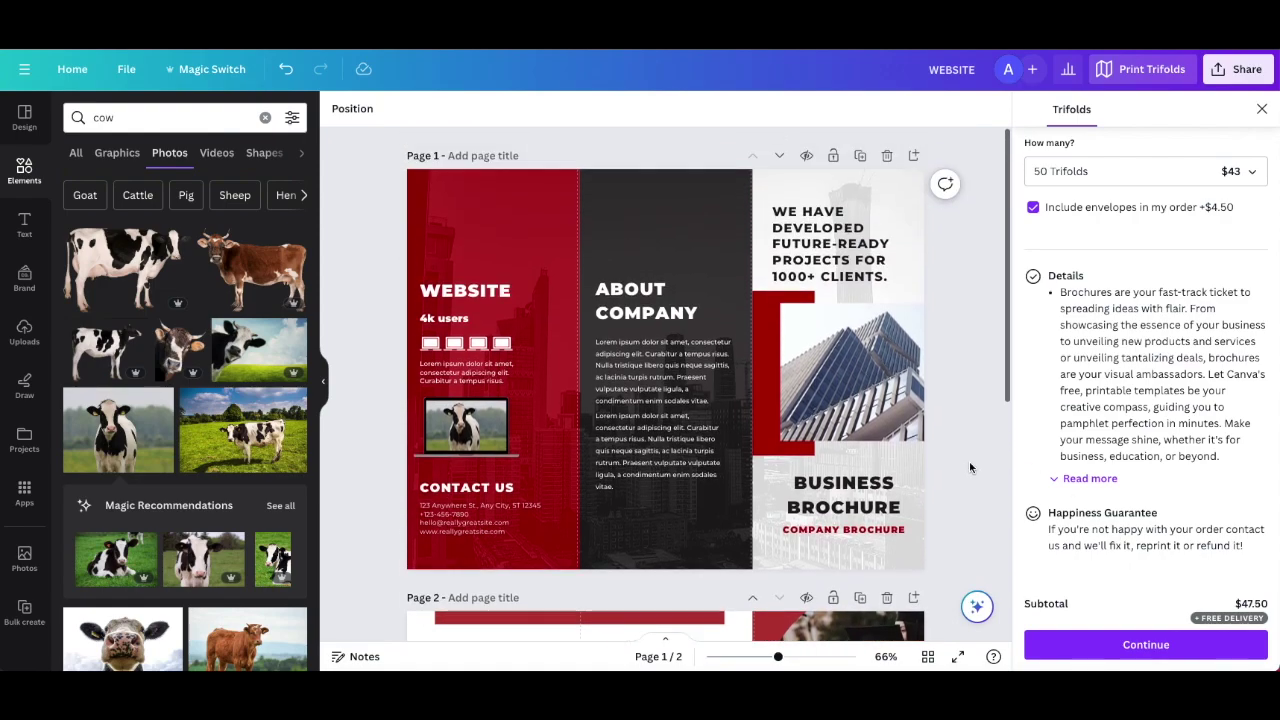